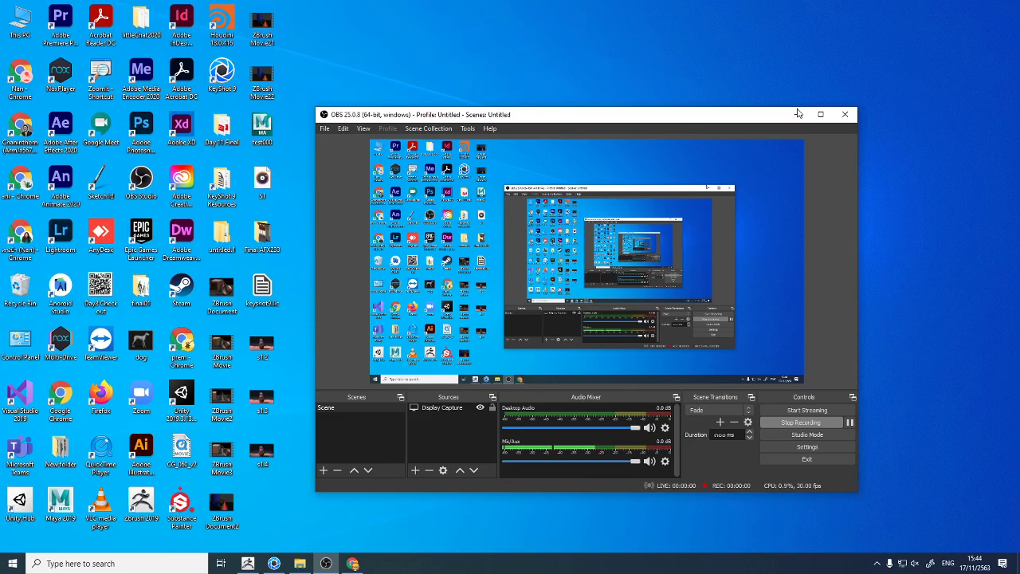
Minimize OBS Studio and bring the KeyShot narwhal scene to the front
click(795, 114)
click(273, 563)
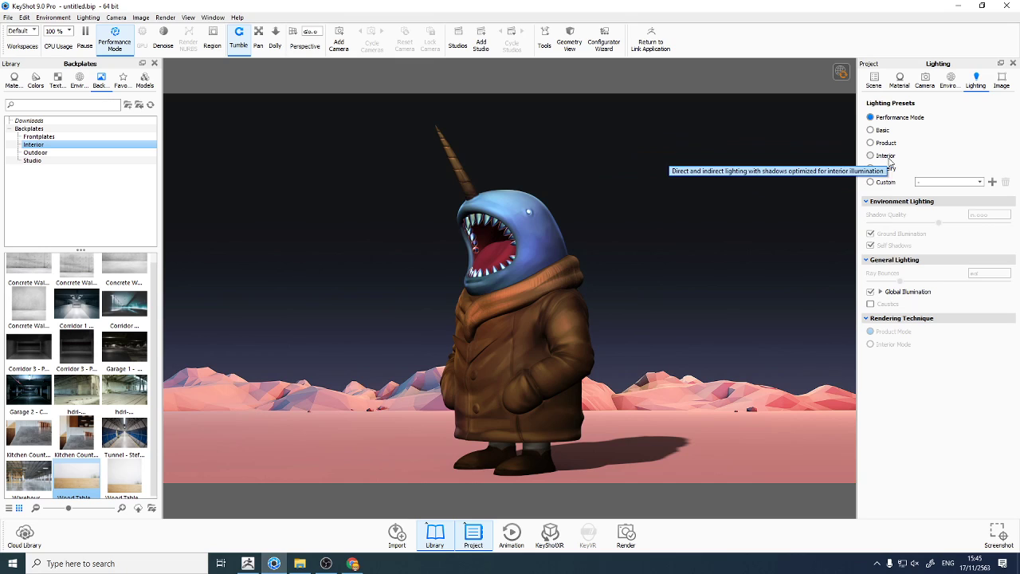
Switch the lighting preset from Product to Interior
click(875, 144)
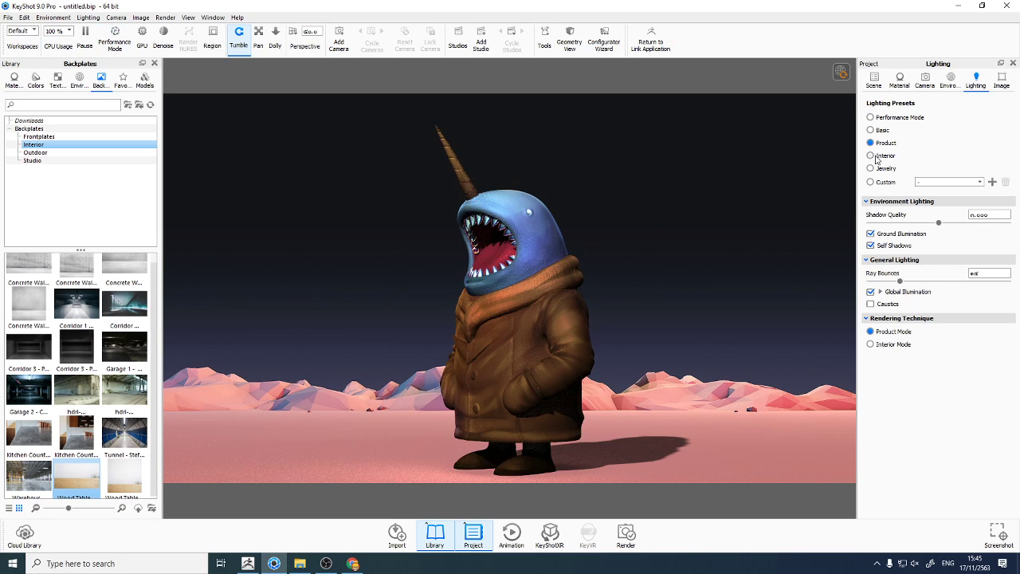
click(873, 157)
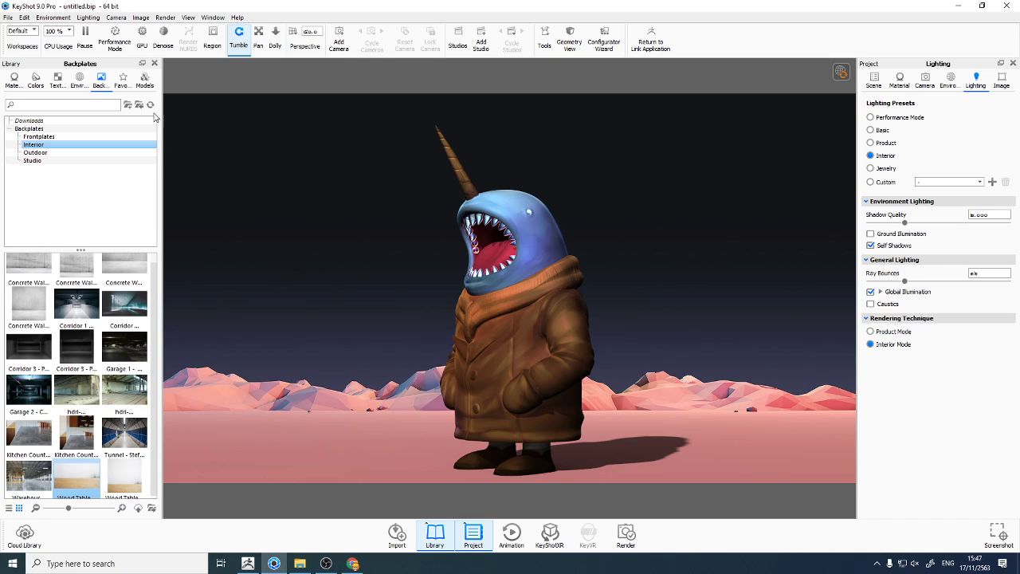
Enable Denoise, turn the camera so the character faces left, and cancel the save reminder
click(167, 49)
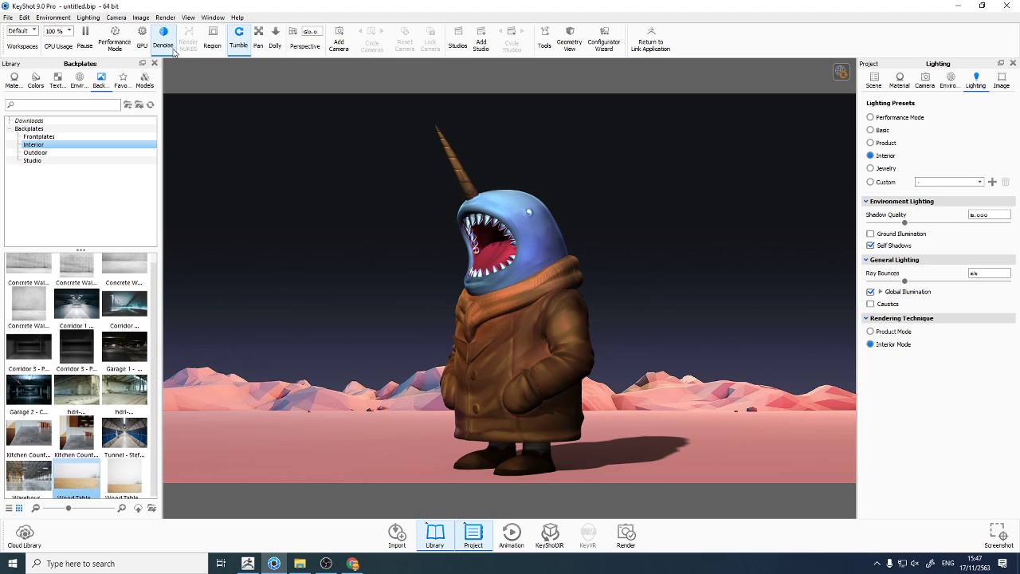
mouse_move(603, 207)
mouse_down()
mouse_move(563, 214)
mouse_move(669, 209)
mouse_up()
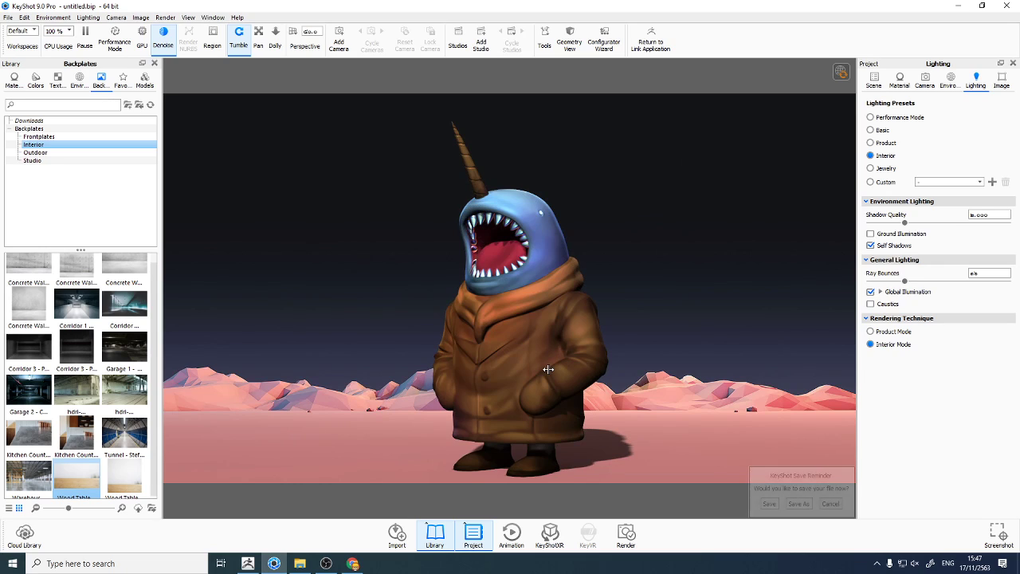
click(830, 504)
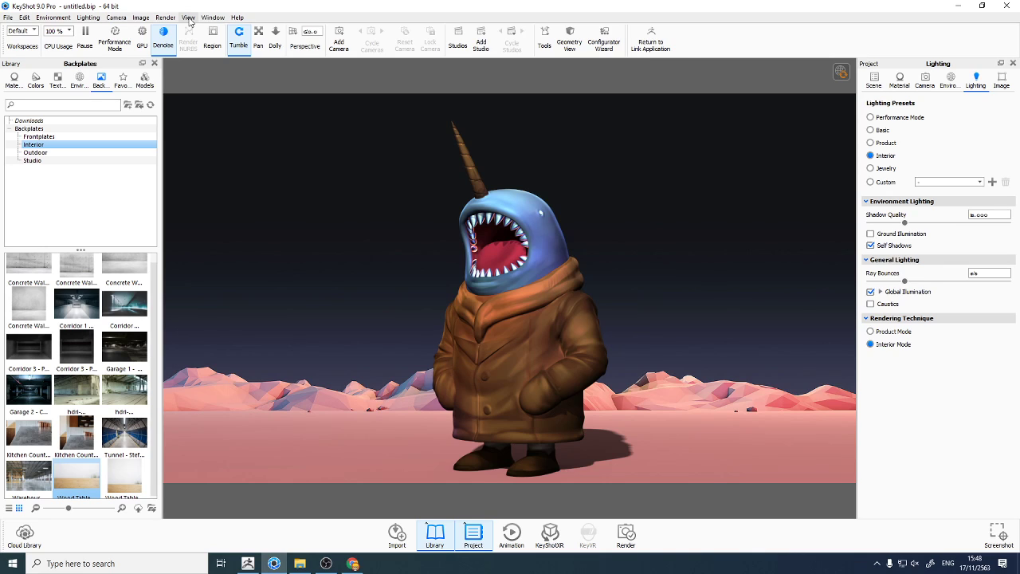
Enable the View menu's Heads-Up Display showing FPS, time, samples and resolution
click(189, 18)
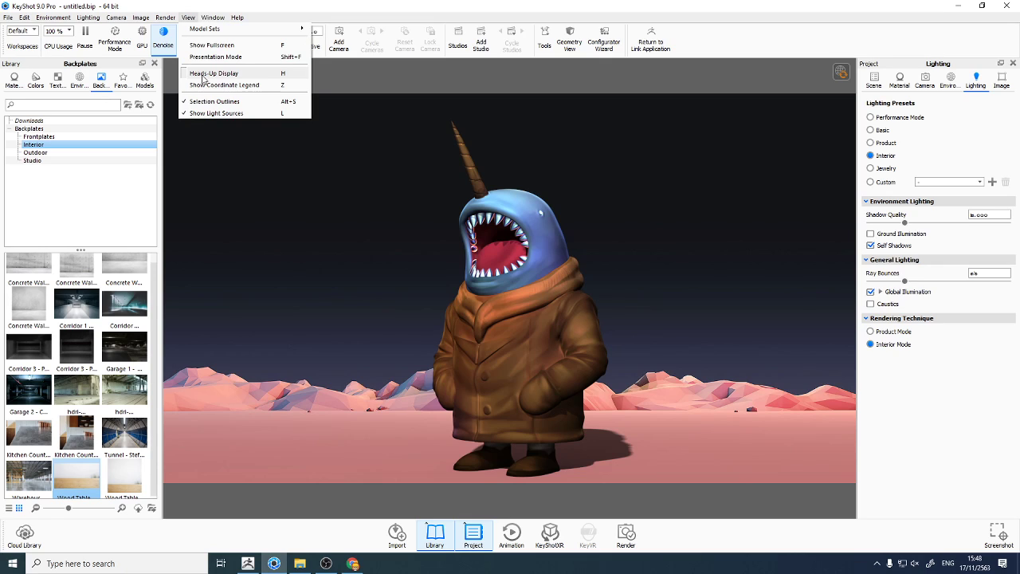
click(203, 75)
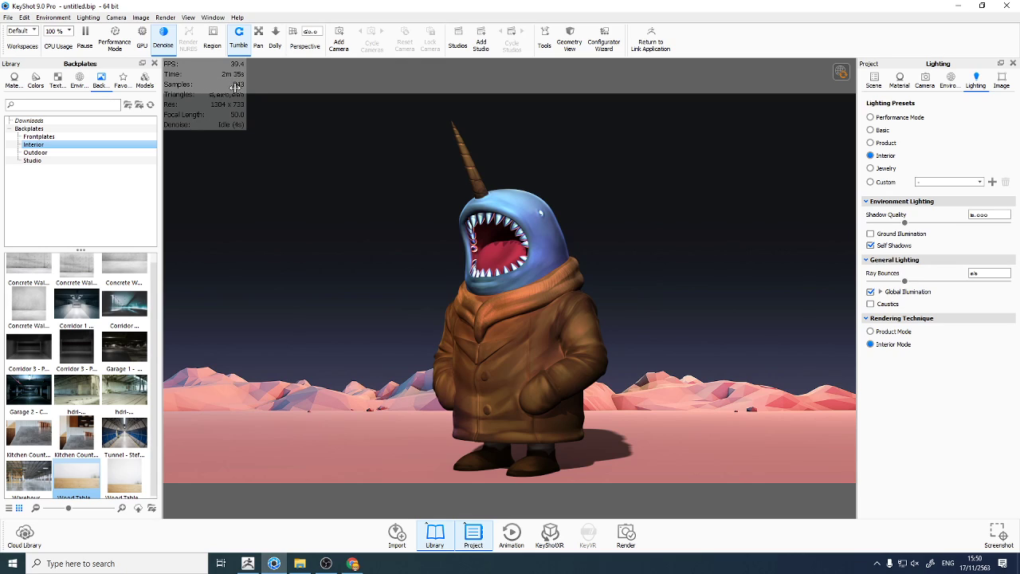
Toggle the heads-up display overlay off and then back on
click(188, 17)
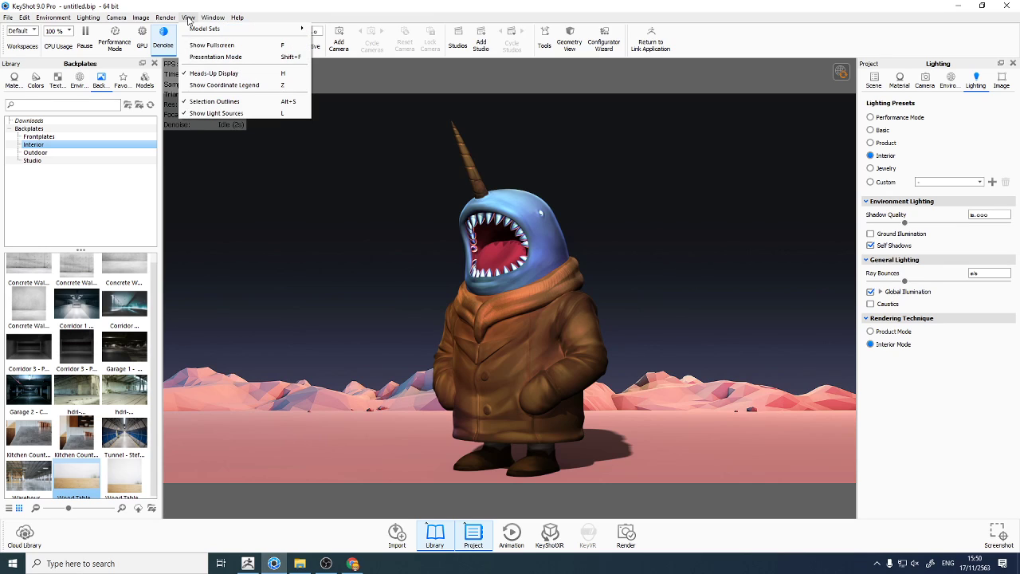
click(213, 73)
click(188, 18)
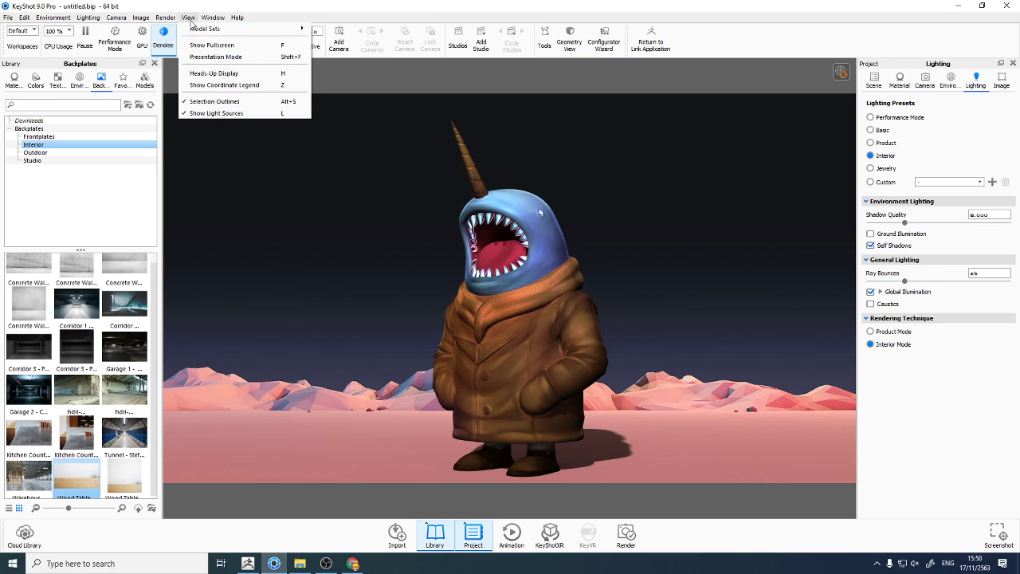
click(204, 77)
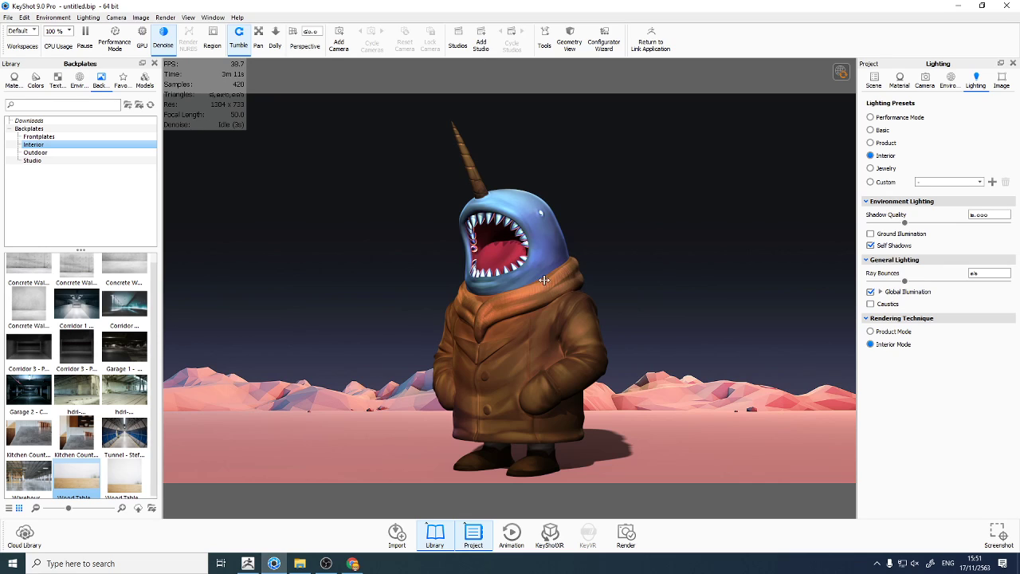
Save the current narwhal render as screenshot untitled.5.png from the Render menu
click(165, 17)
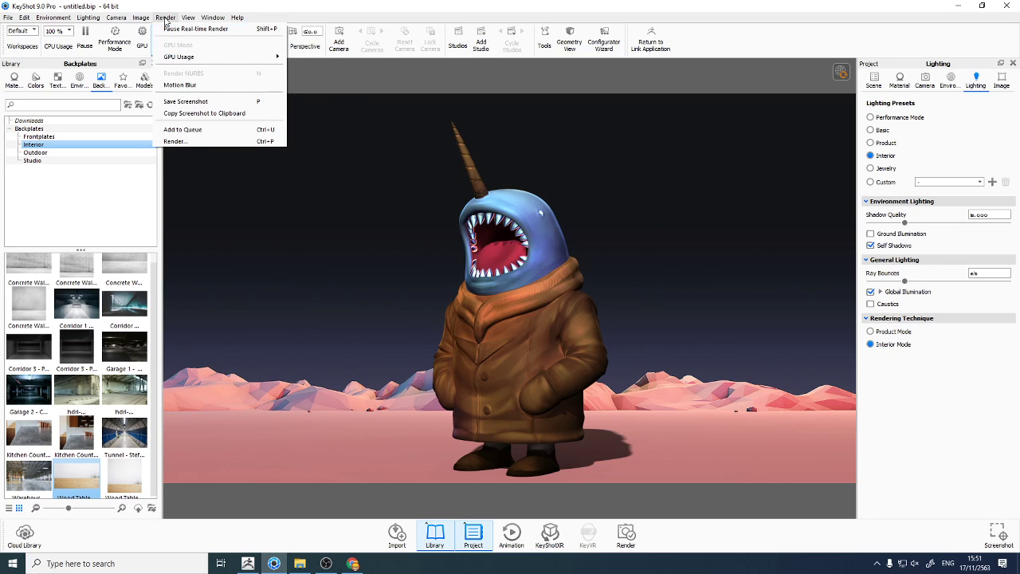
click(188, 101)
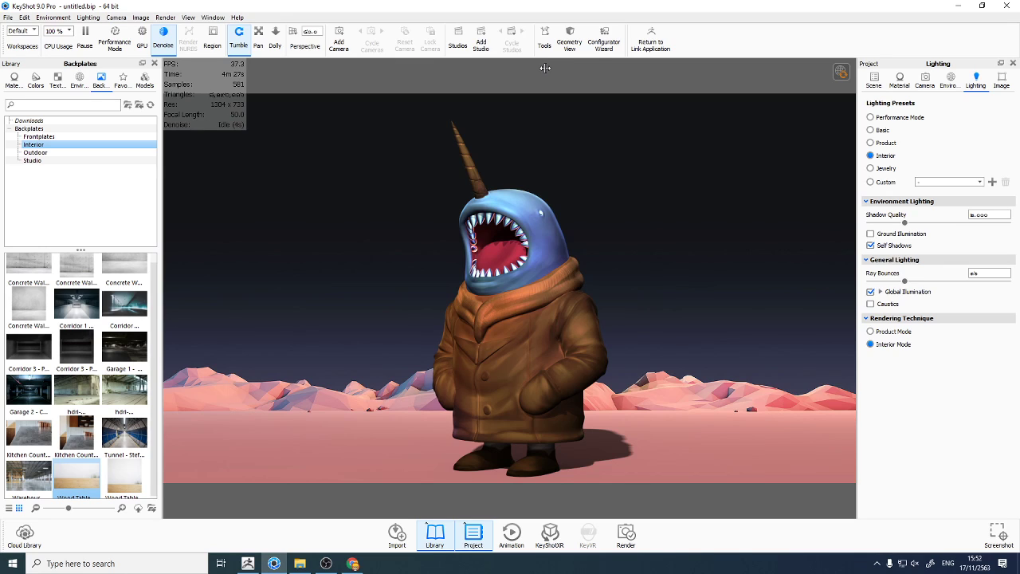
In Preferences > Folders, set the Renderings folder to the Desktop
click(23, 19)
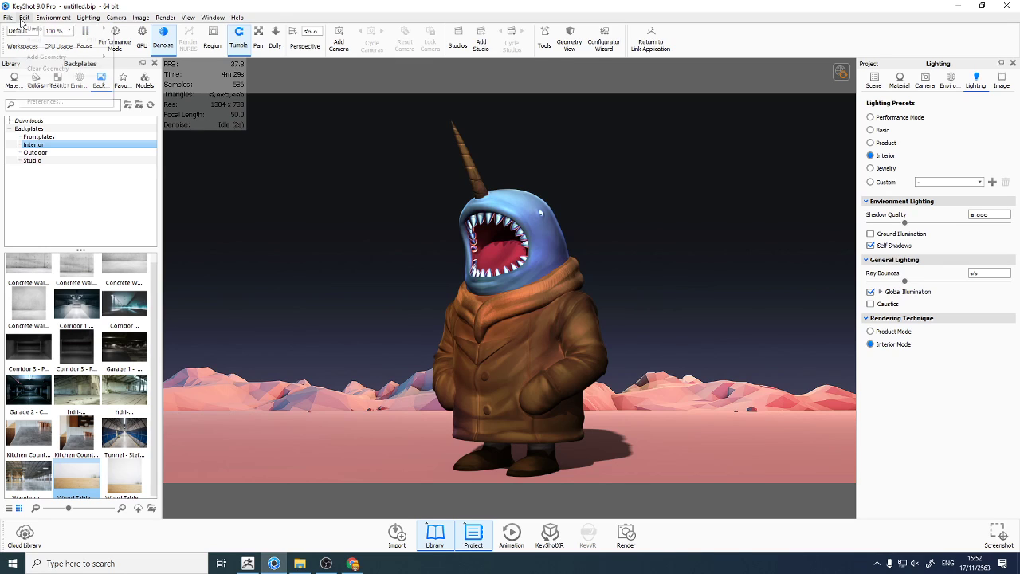
click(39, 102)
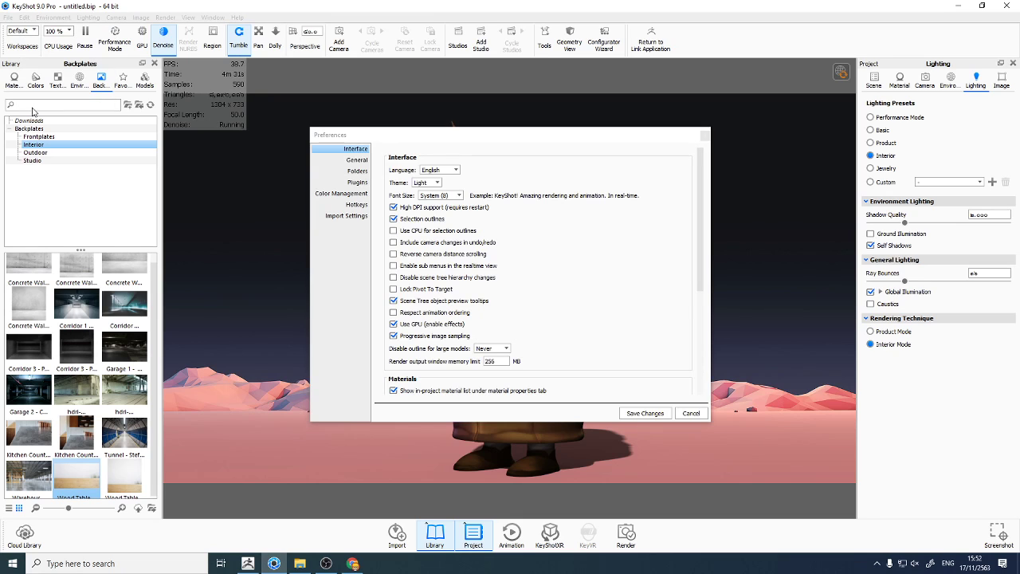
click(356, 160)
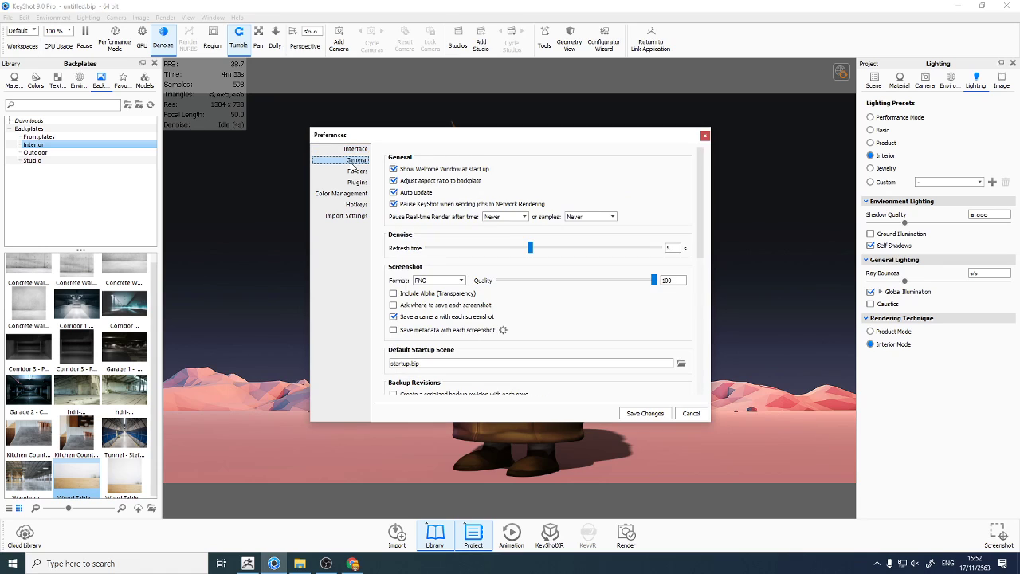
click(355, 173)
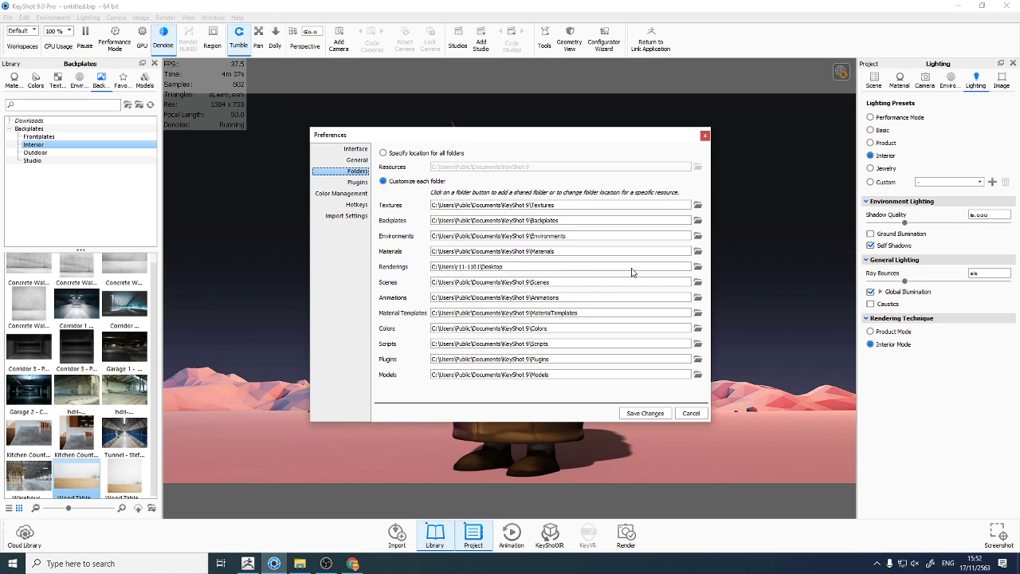
click(697, 268)
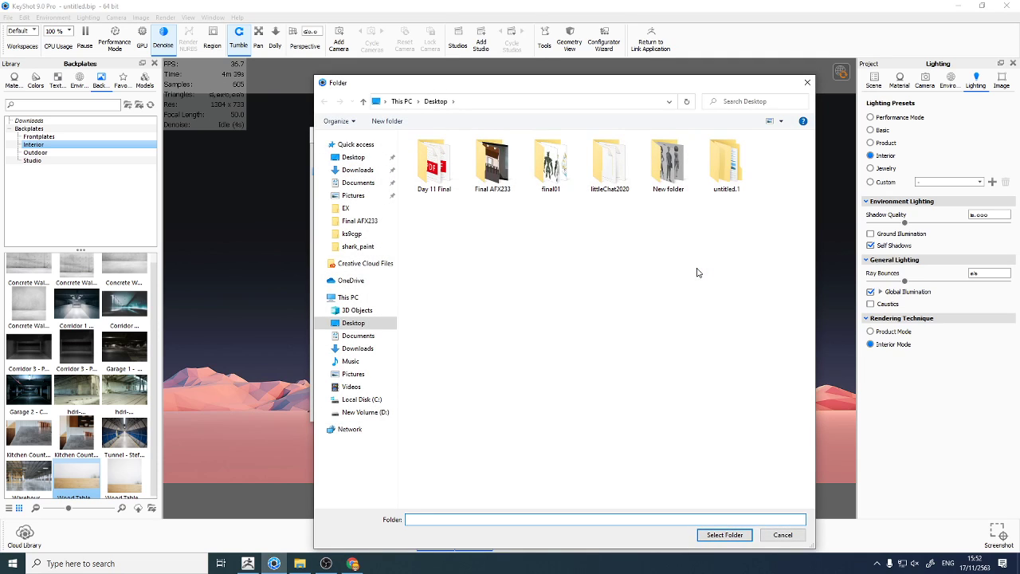
click(366, 160)
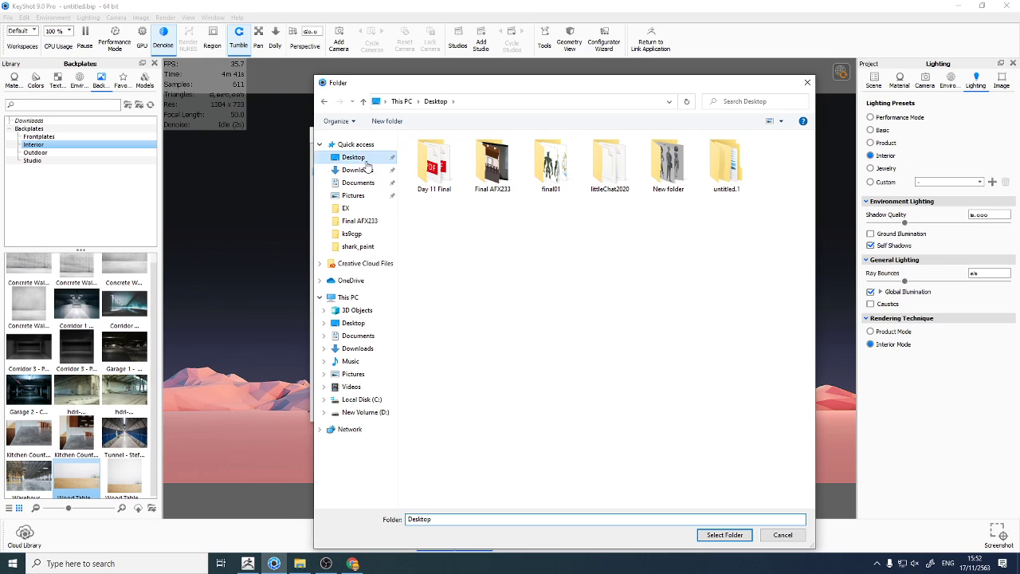
click(725, 535)
Save the preference changes and close the Preferences dialog
click(644, 413)
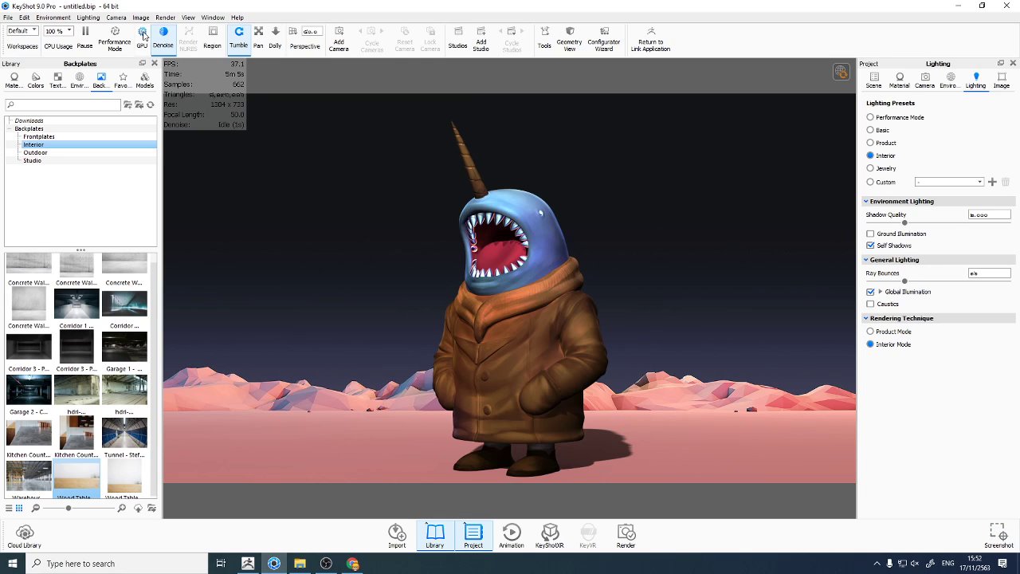
In Preferences > Folders, change the Renderings folder to D:\DGA333-2020
click(24, 17)
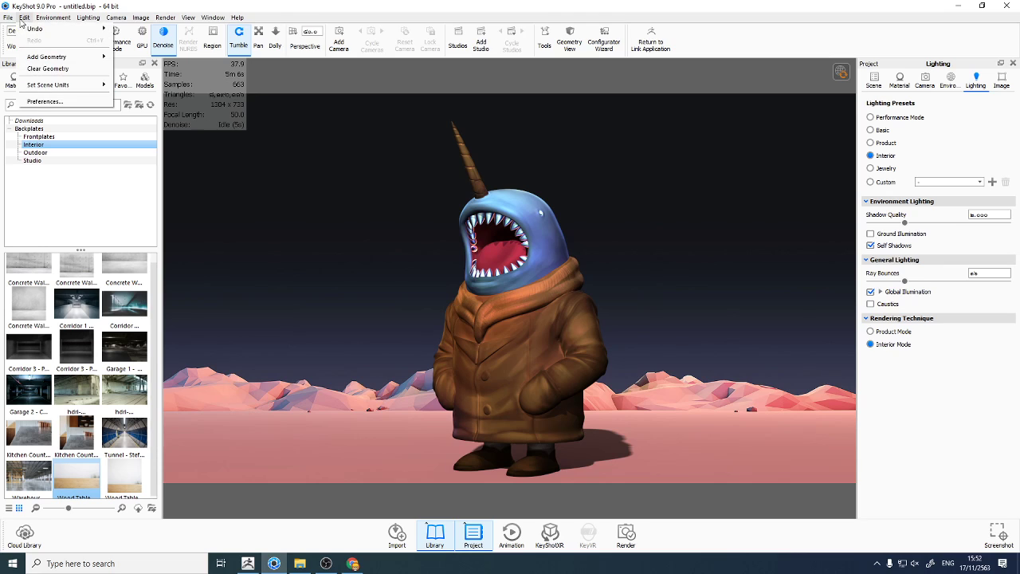
click(46, 102)
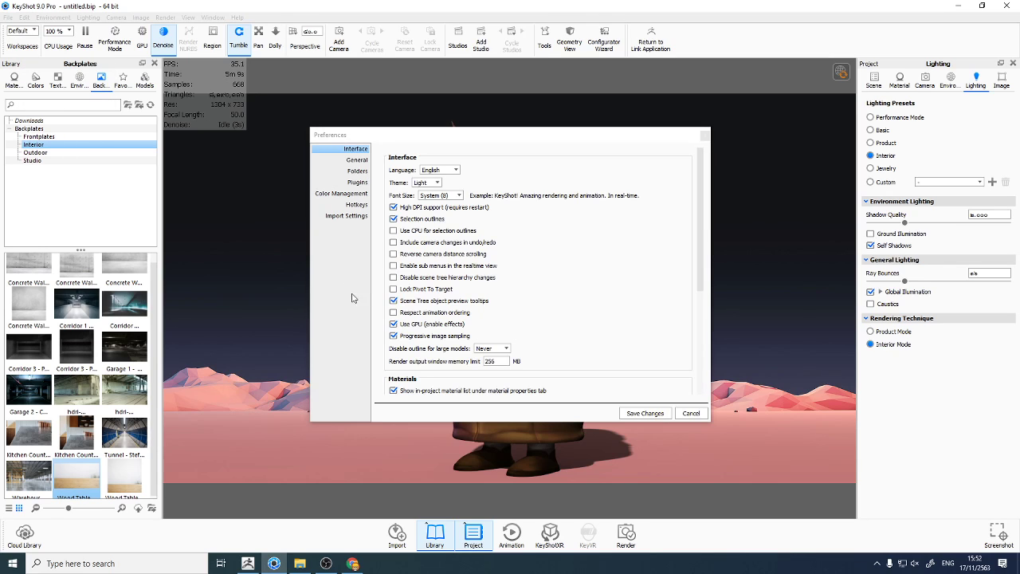
click(355, 171)
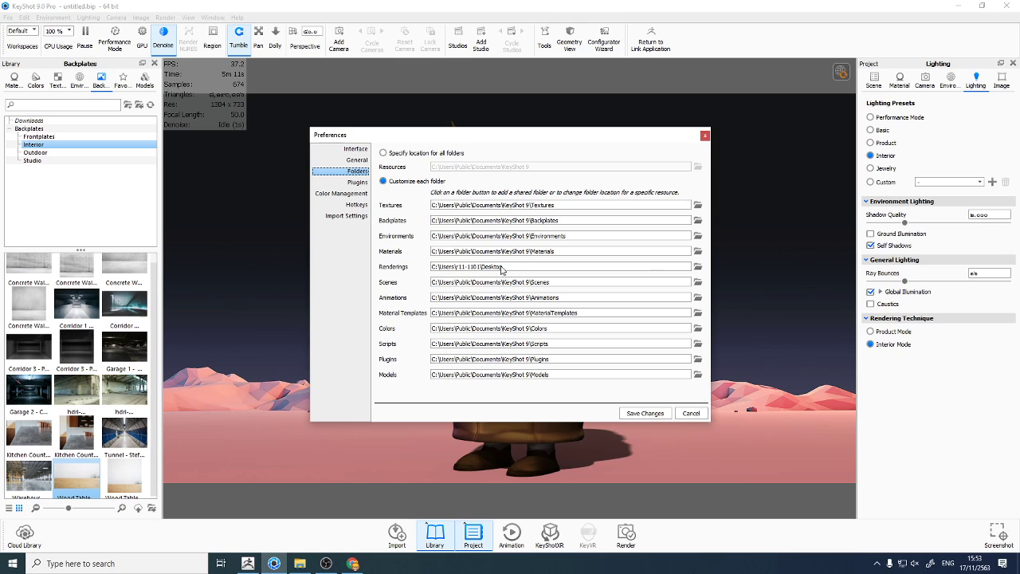
click(698, 267)
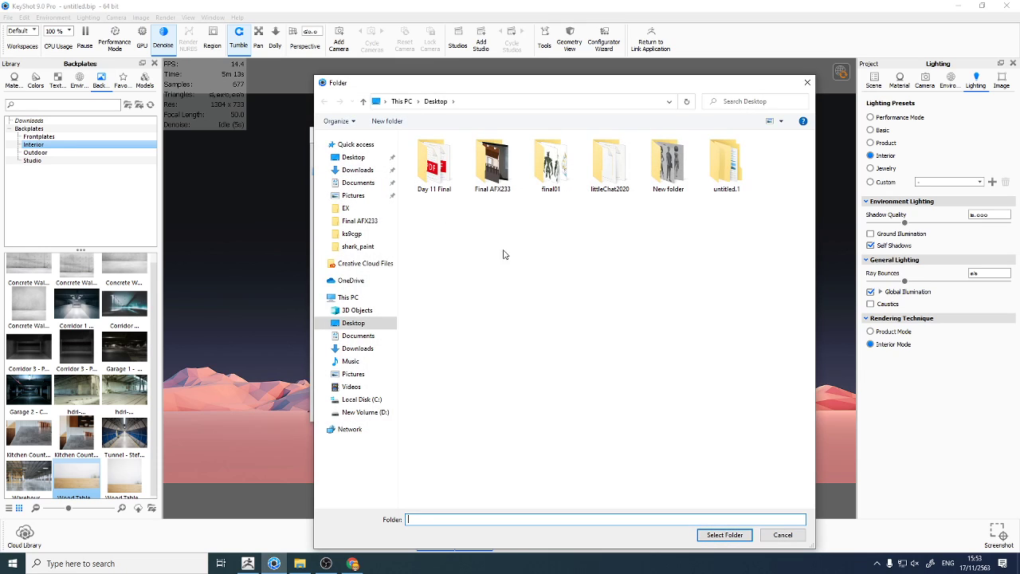
click(374, 412)
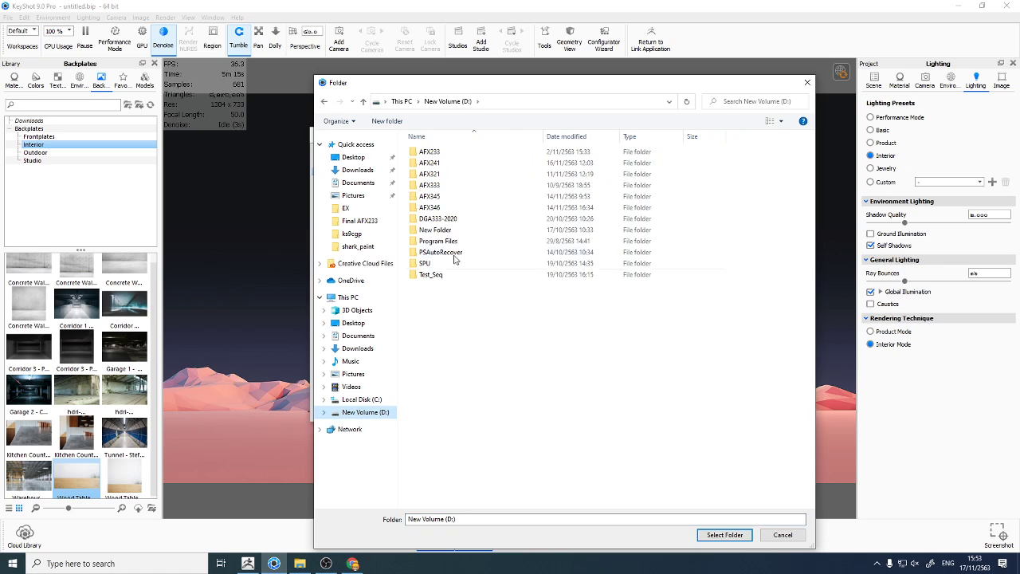
double_click(439, 218)
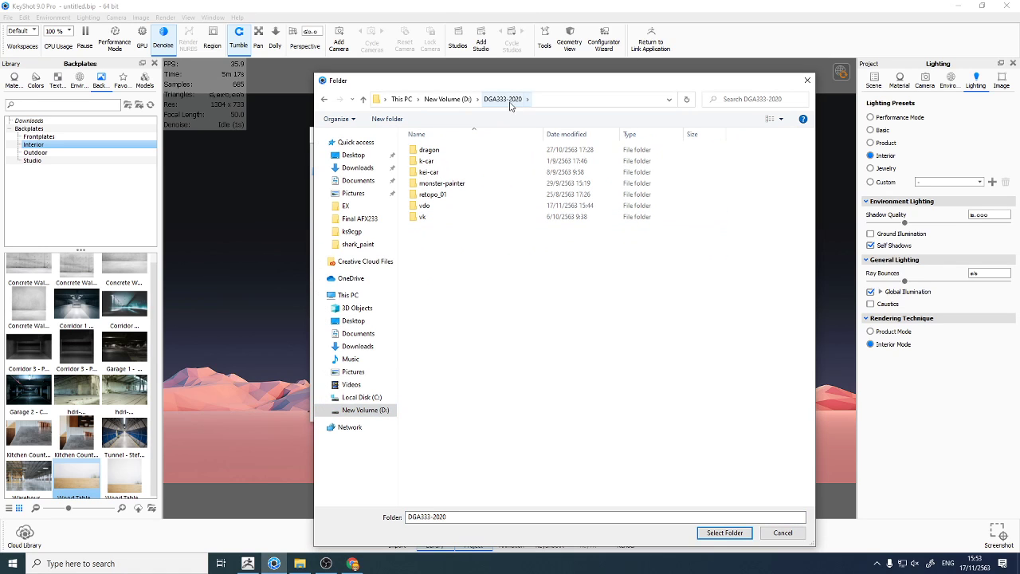
click(725, 533)
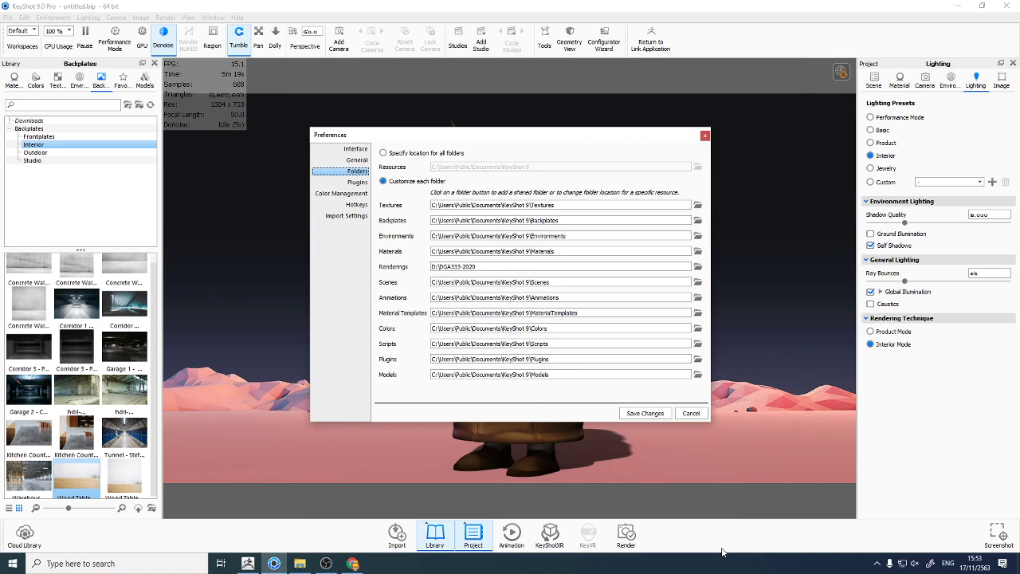
Save the preferences without restarting, then save screenshot untitled.6.png
click(647, 419)
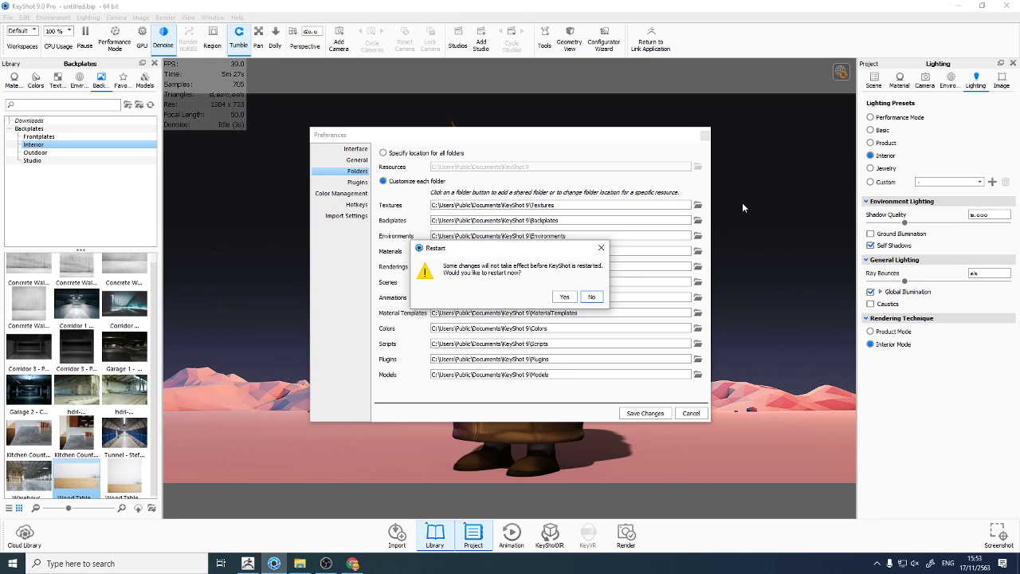
click(593, 297)
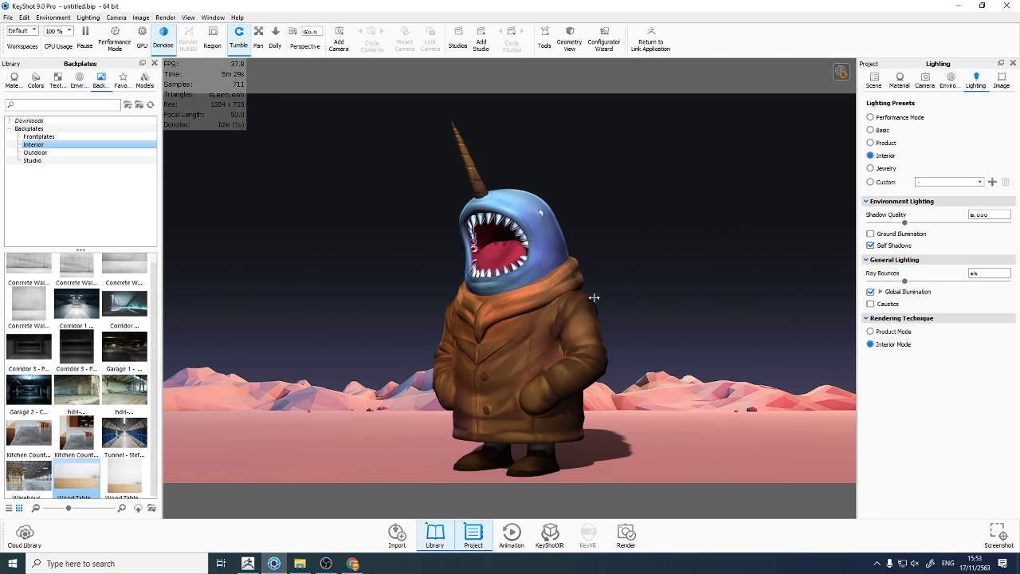
click(996, 540)
In File Explorer, navigate to the DGA333-2020 folder on New Volume (D:)
click(301, 564)
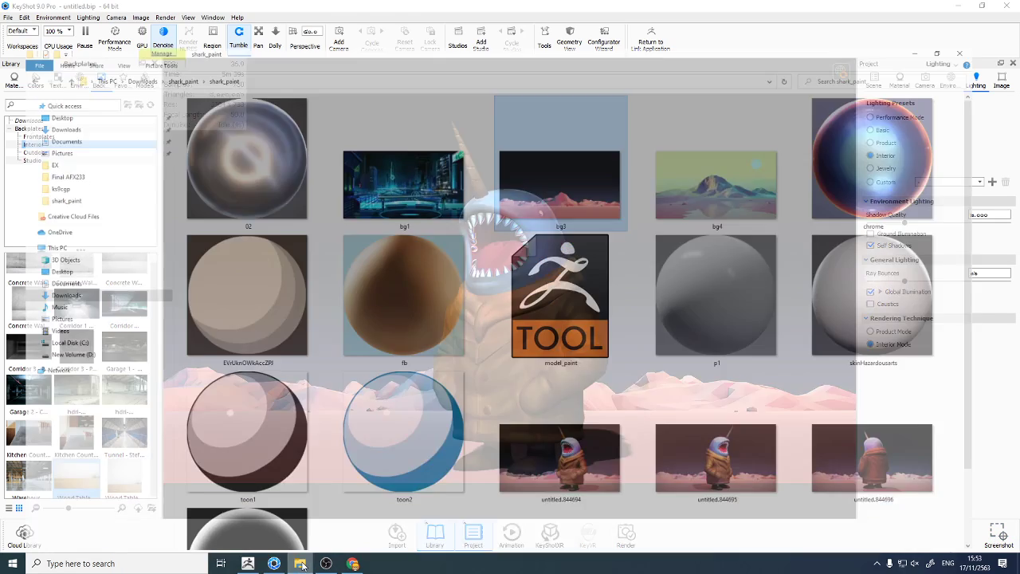
scroll(558, 307, down, 2)
scroll(558, 307, up, 2)
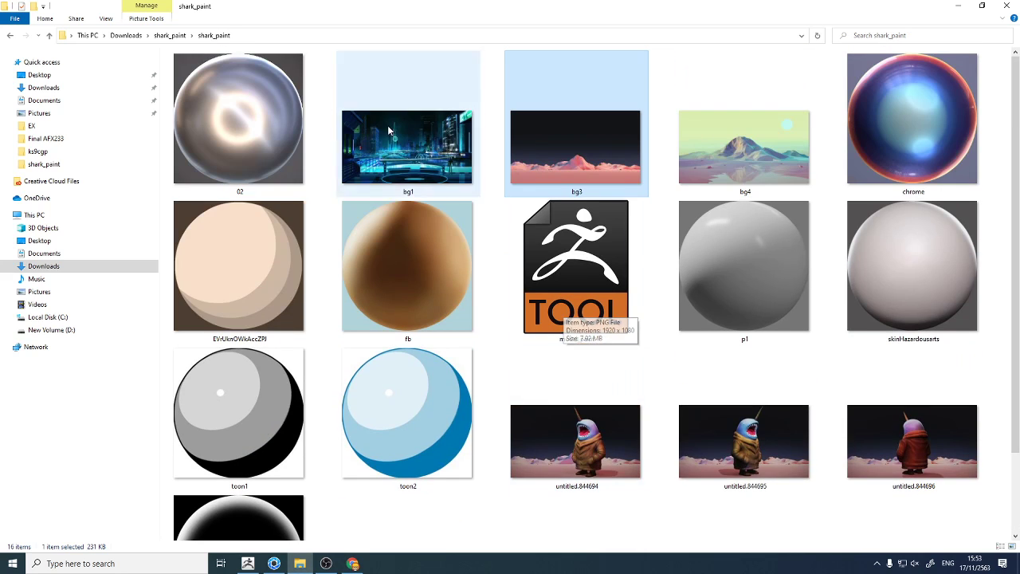
click(171, 36)
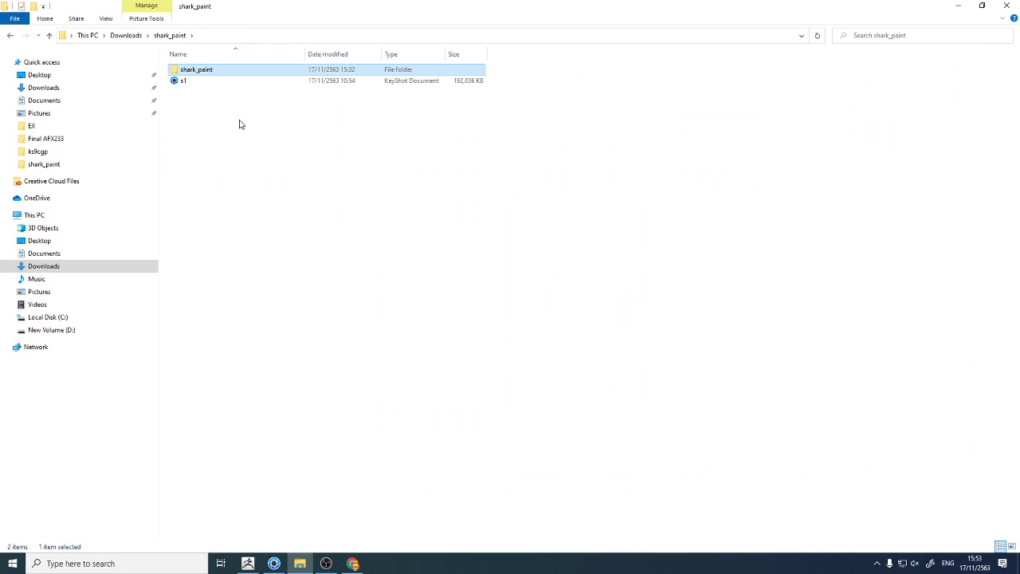
click(77, 330)
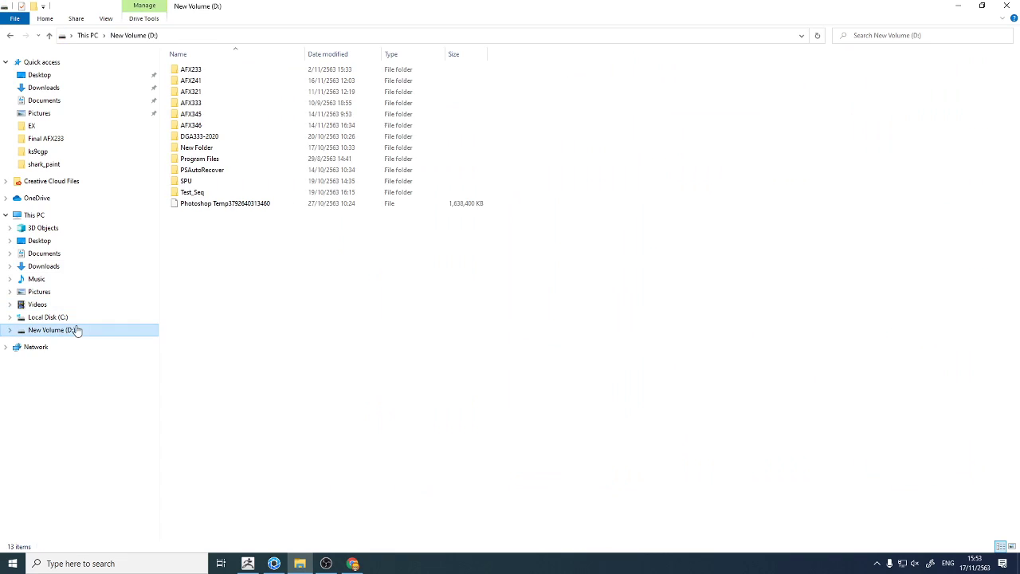
double_click(208, 137)
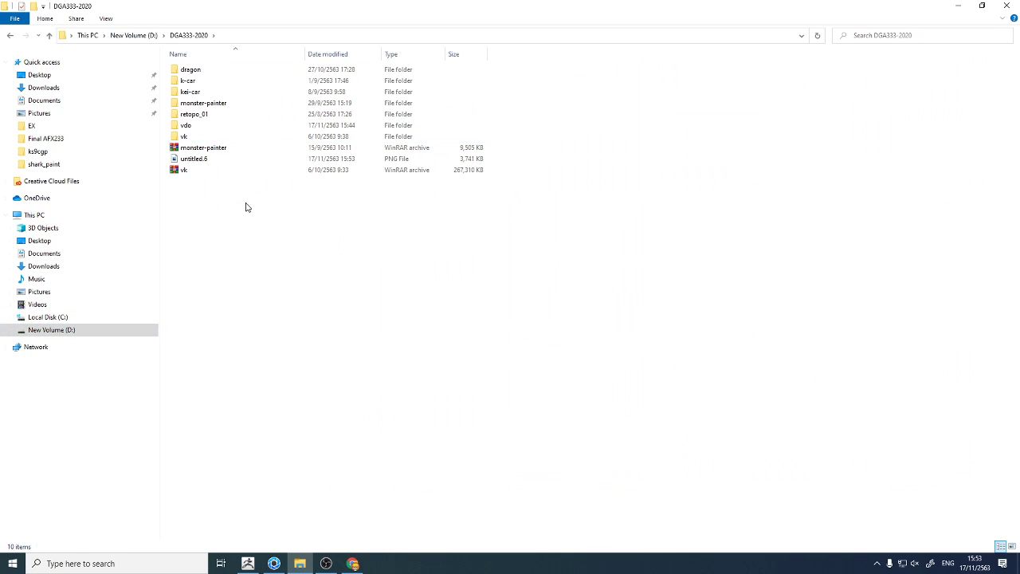
Preview untitled.6 in Photos, close it, and return to KeyShot
double_click(200, 161)
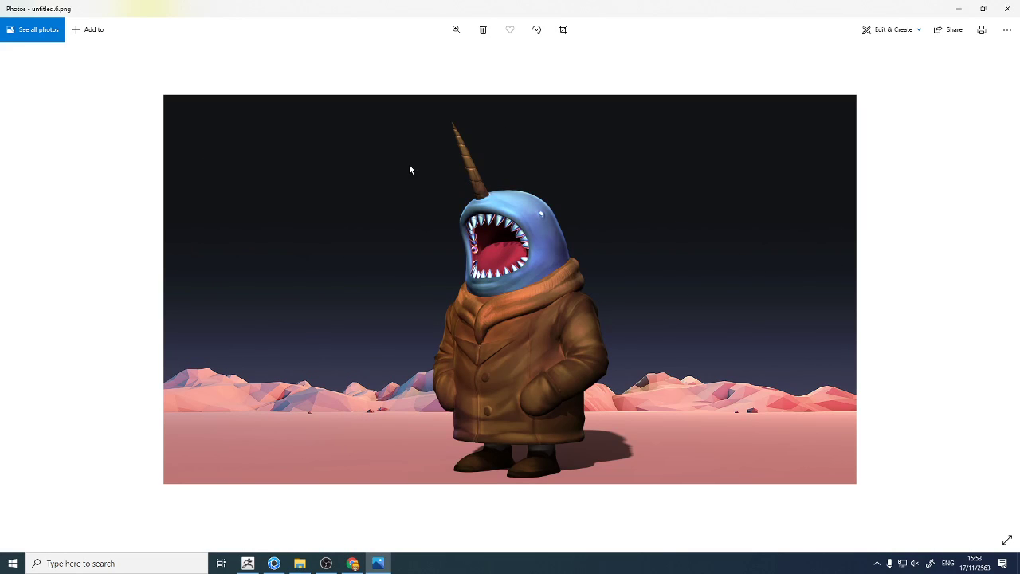
click(1008, 8)
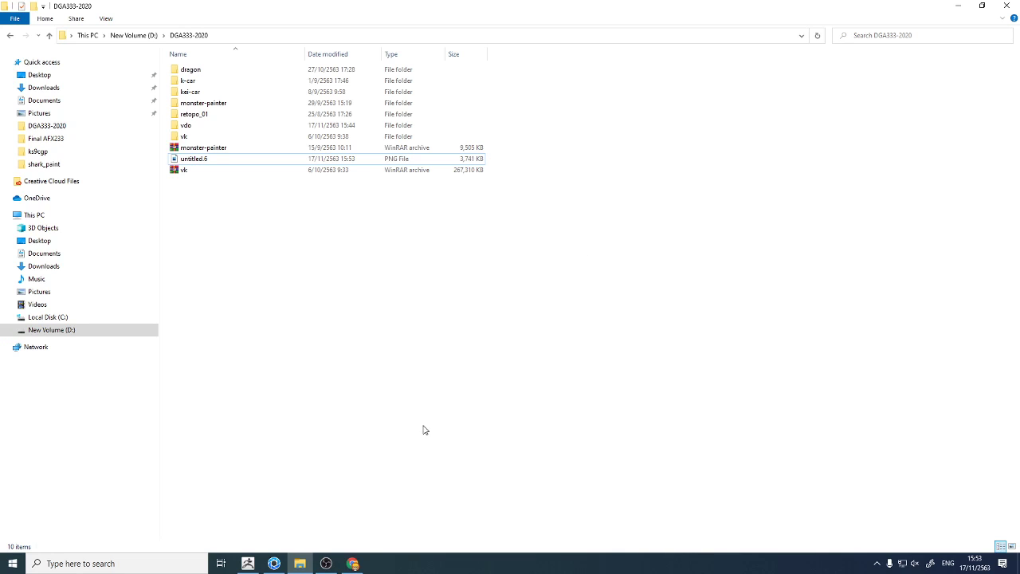
click(273, 563)
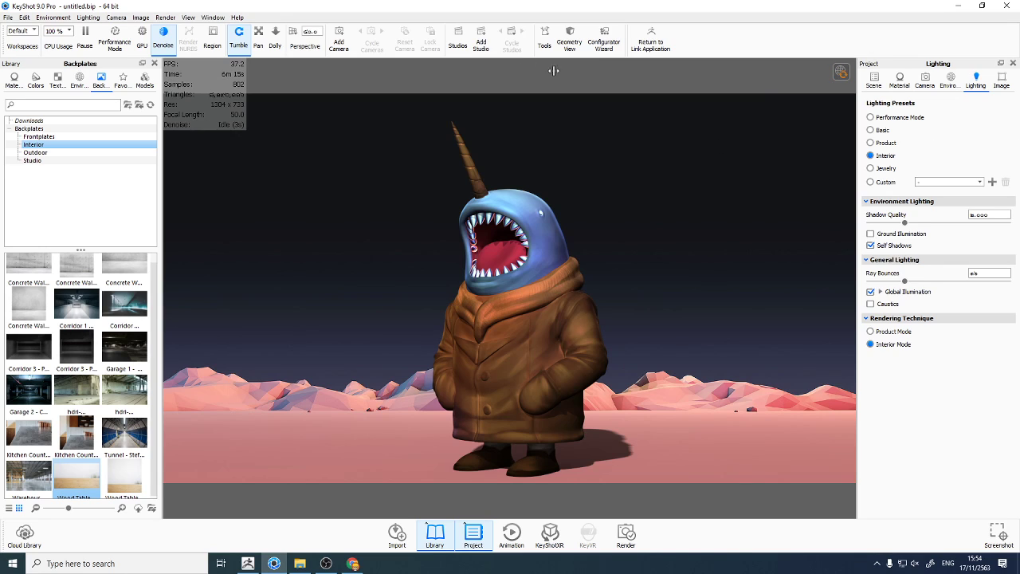
Apply the Landscape 1920 x 1080 resolution preset to the image
click(141, 18)
mouse_move(166, 29)
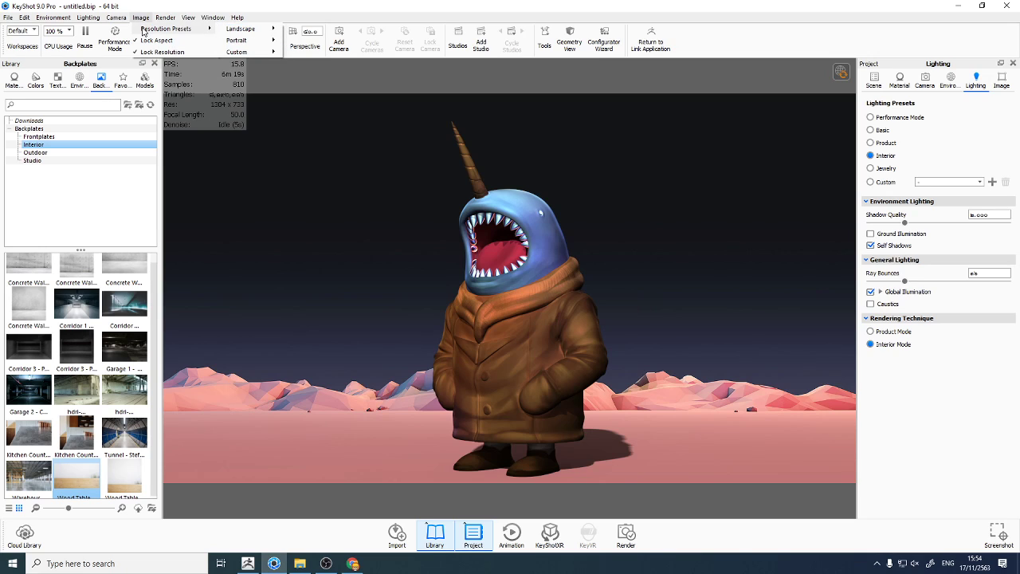
mouse_move(241, 28)
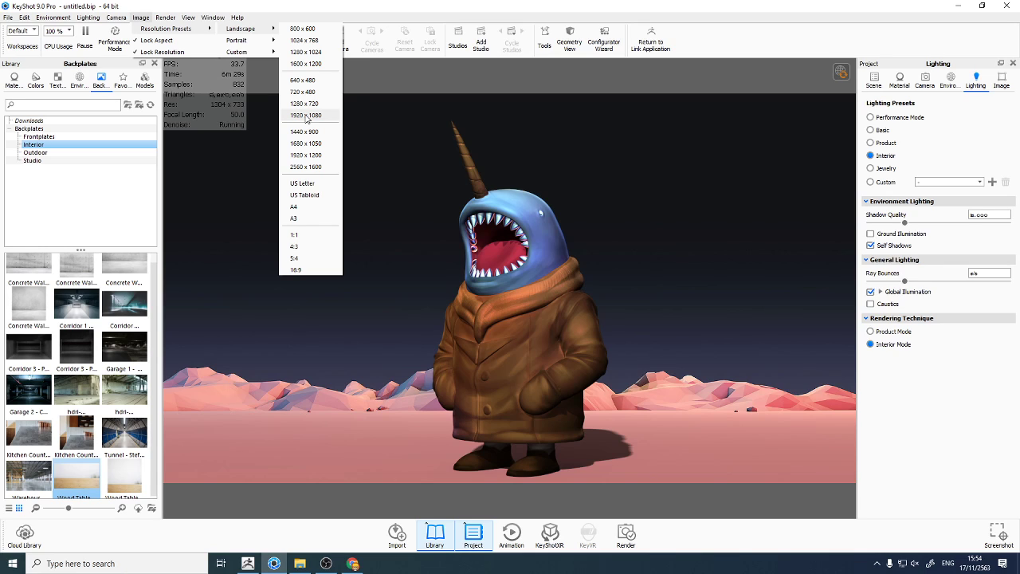
click(307, 117)
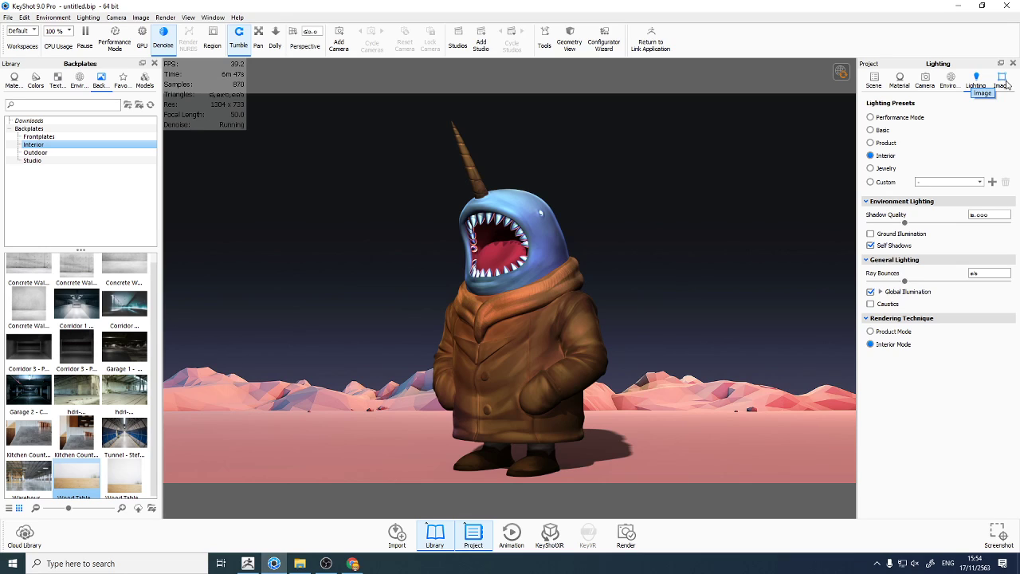
Show the Image settings and set the output width to 1920 px
click(1005, 82)
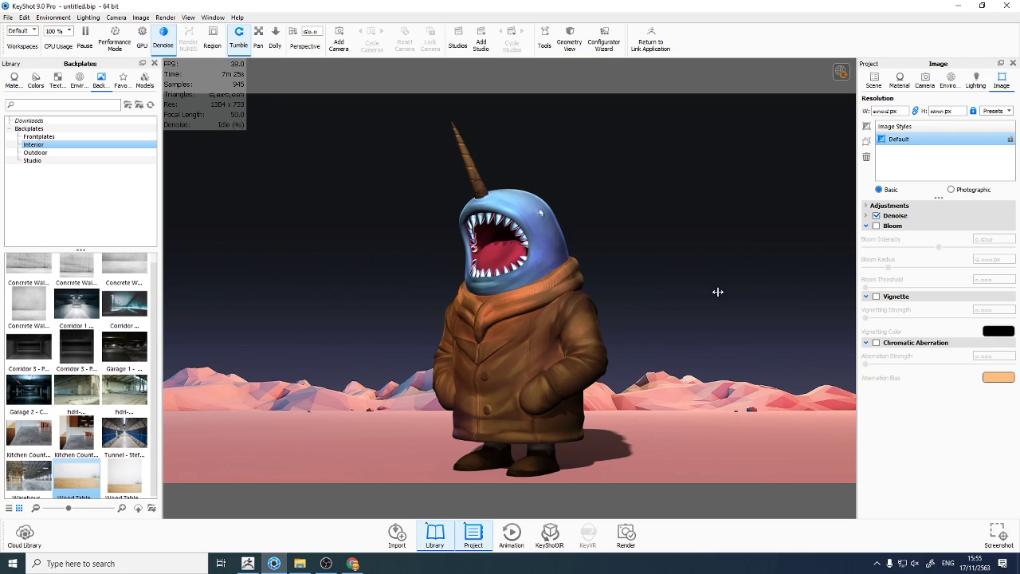
click(900, 110)
text(1)
text(9)
text(20)
key(Return)
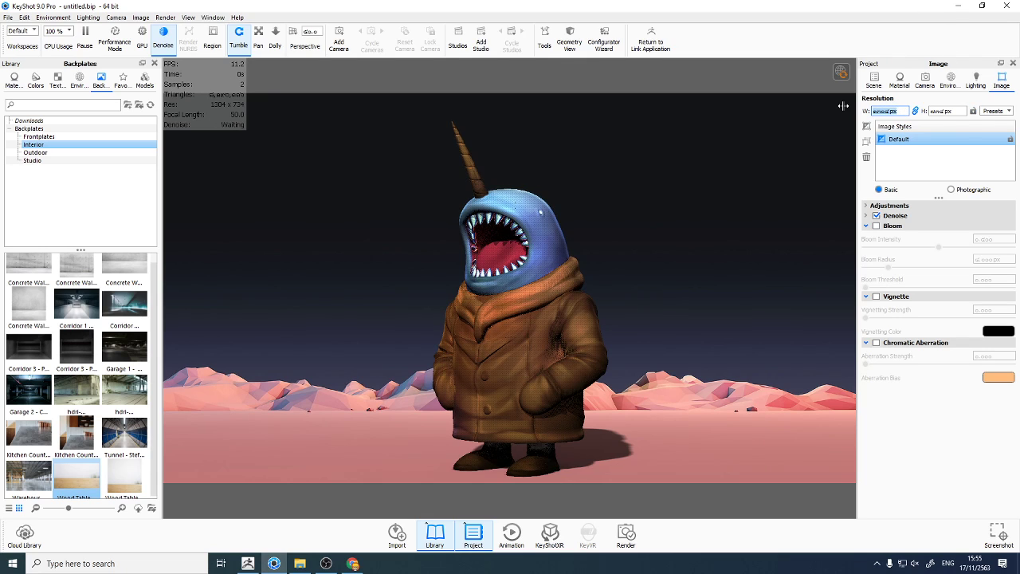
text(192)
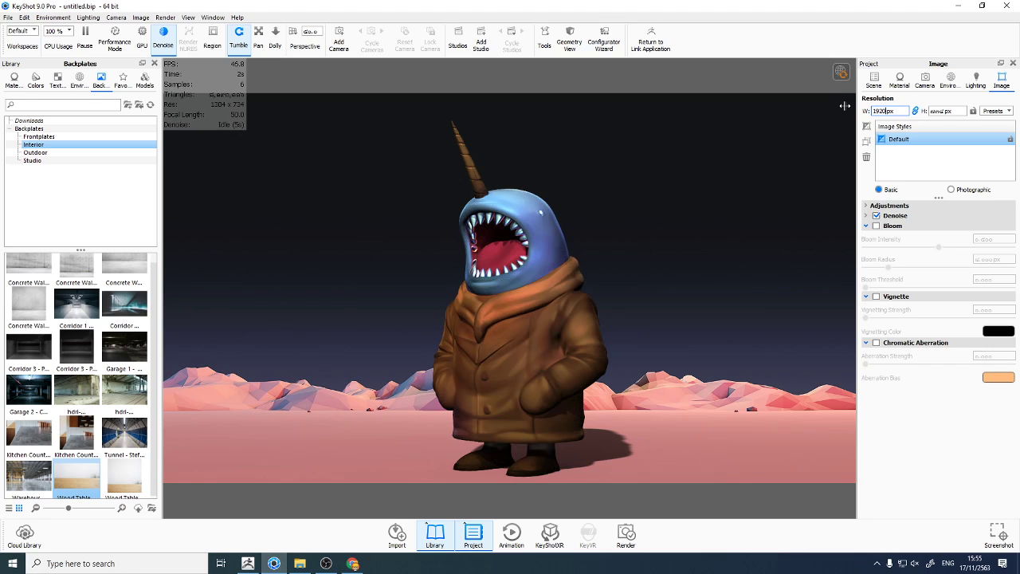
key(Return)
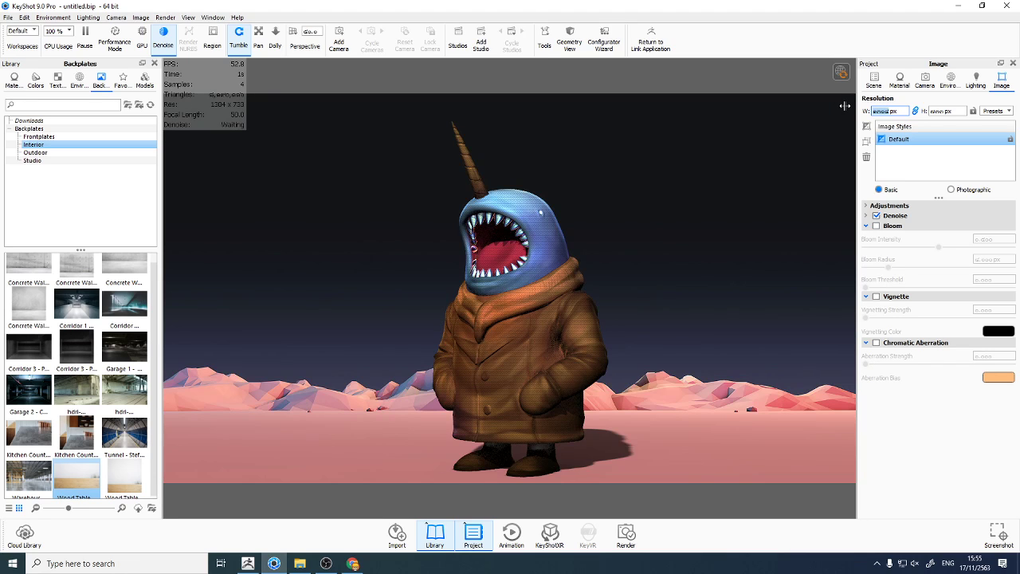
click(972, 112)
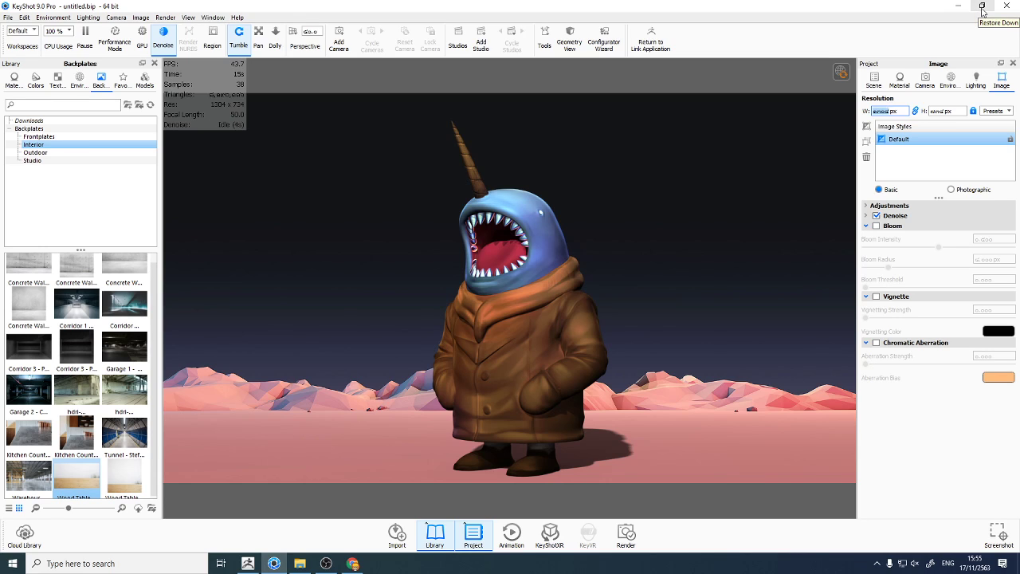
Re-enter a 1920 px image width for 1920 × 1080, then maximize the KeyShot window
click(982, 10)
mouse_move(584, 61)
mouse_down()
mouse_move(671, 60)
mouse_move(639, 57)
mouse_up()
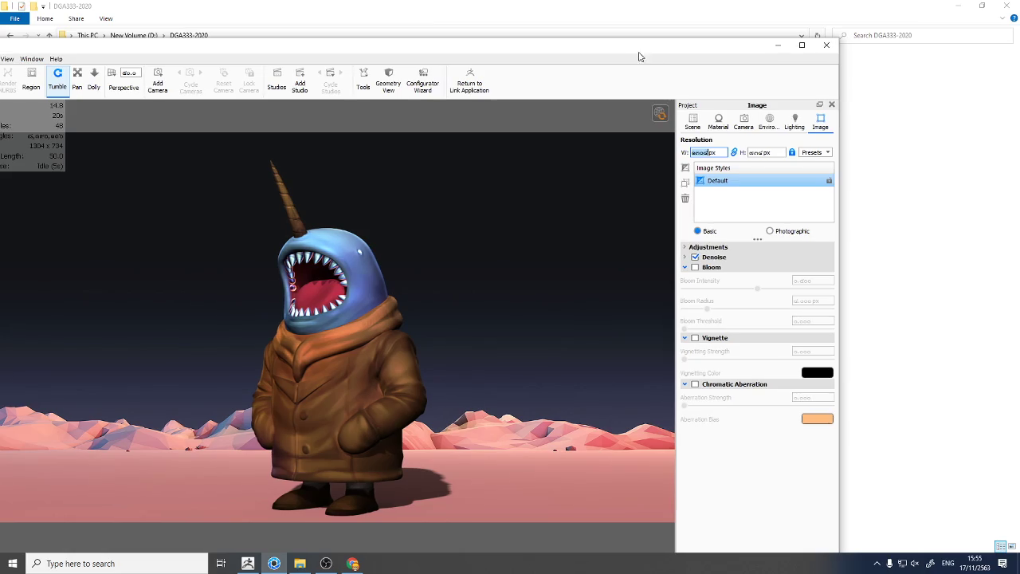
mouse_move(638, 57)
mouse_down()
mouse_move(766, 66)
mouse_move(749, 18)
mouse_move(795, 43)
mouse_move(799, 27)
mouse_up()
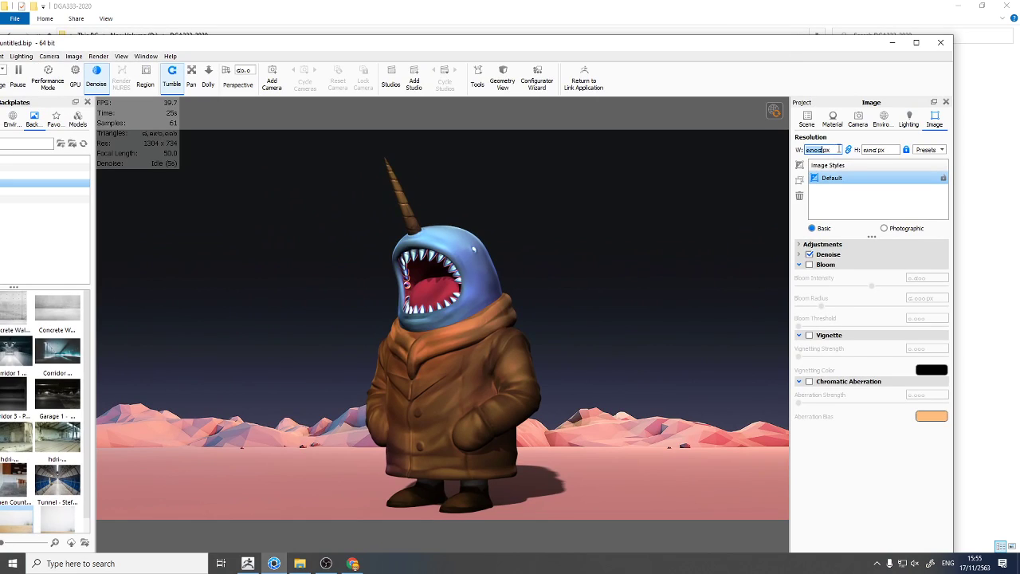
click(838, 149)
text(1)
key(Return)
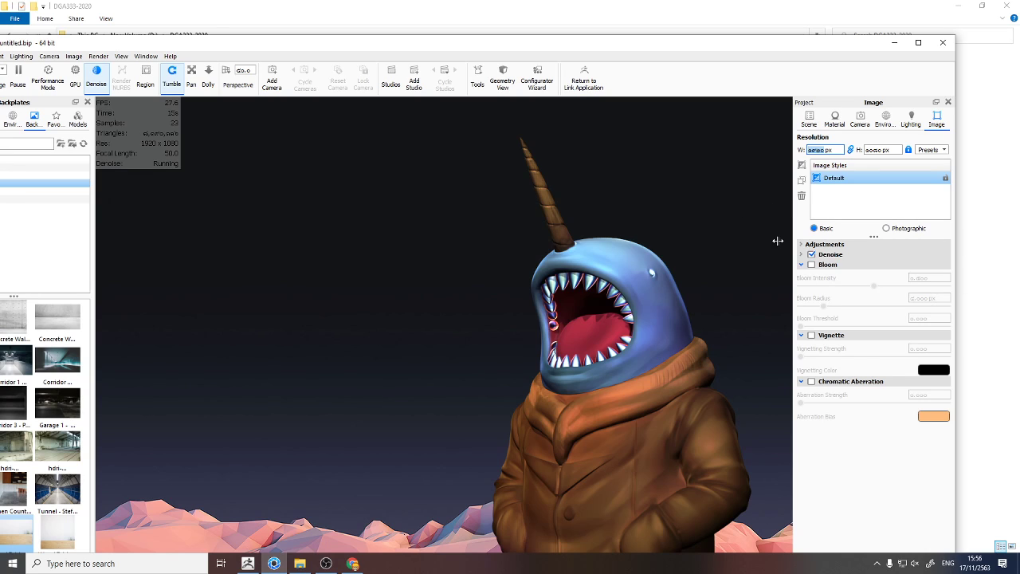
click(918, 43)
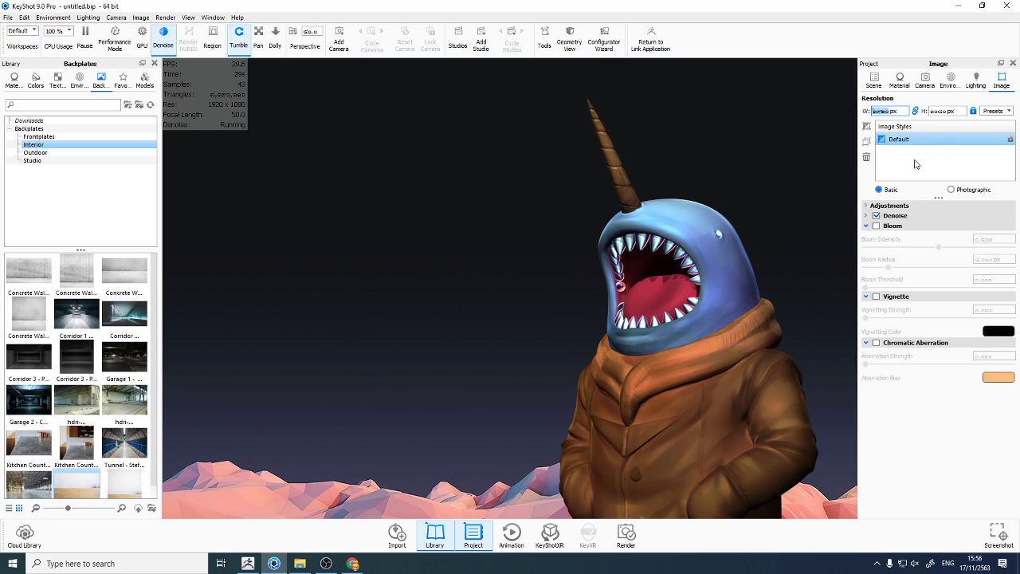
click(944, 111)
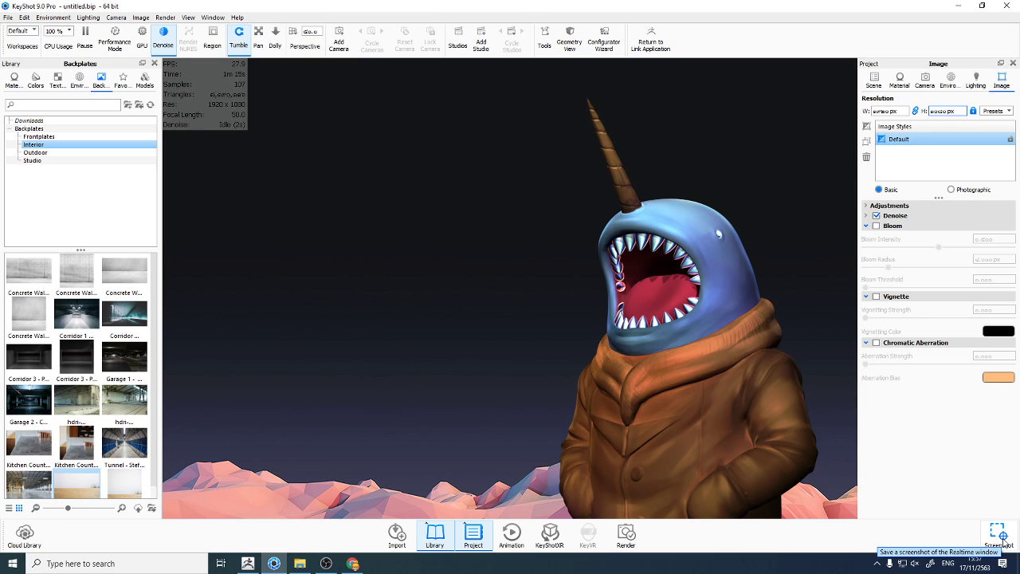
Confirm untitled.7 is 1920 x 1080 and 7.92 MB in its Properties, then return to KeyShot
click(299, 563)
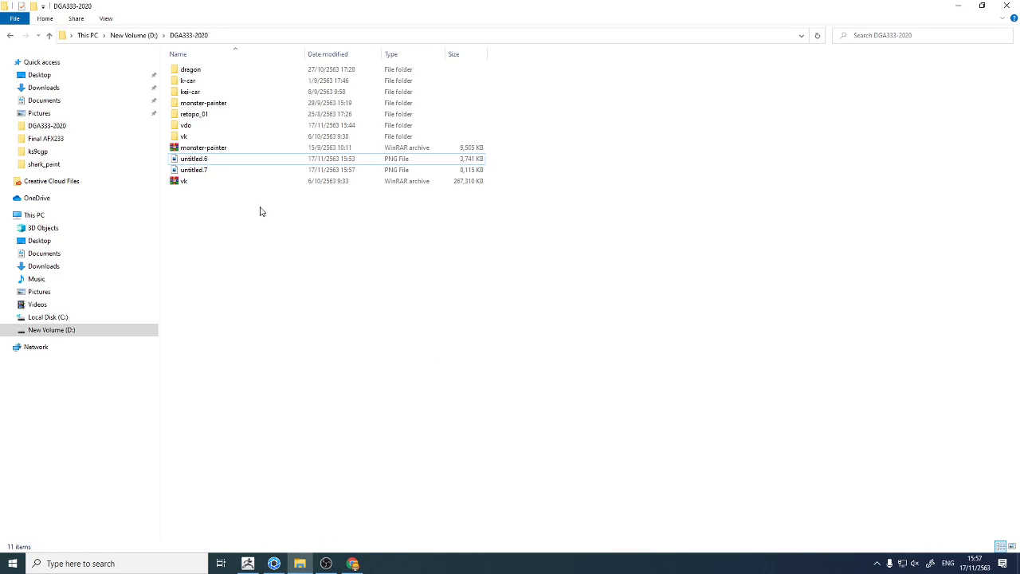
right_click(215, 172)
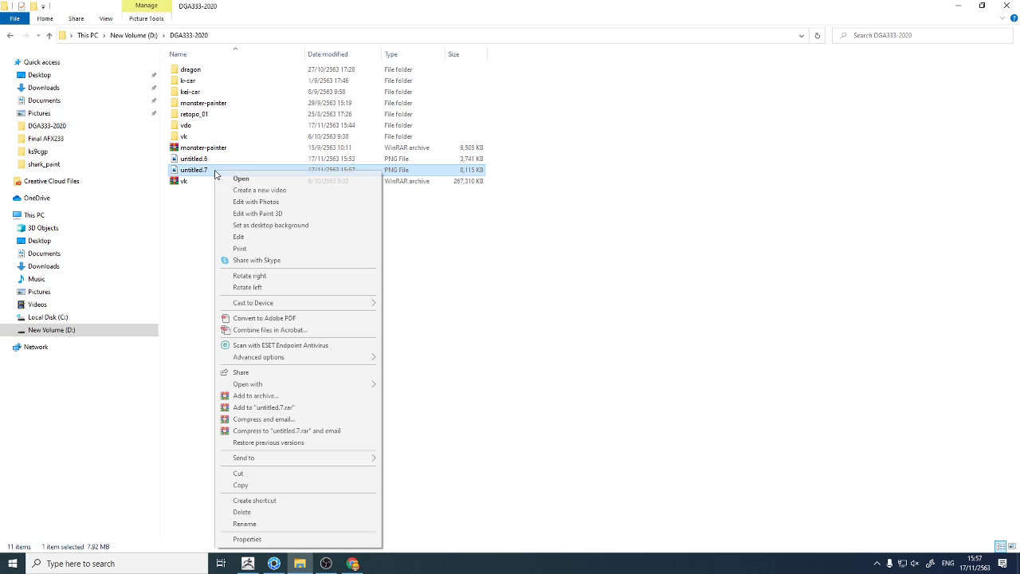
click(270, 540)
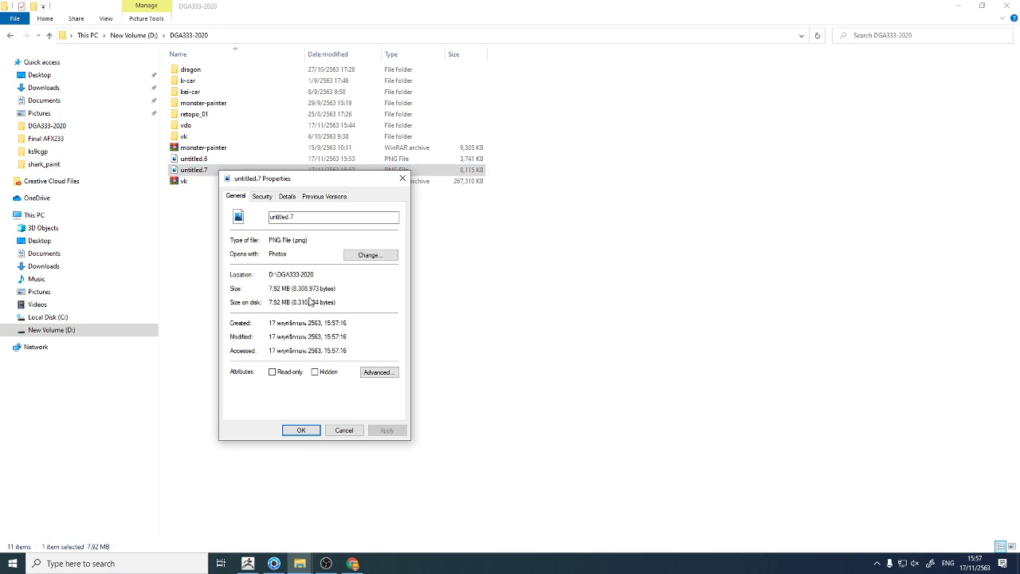
click(286, 197)
click(270, 199)
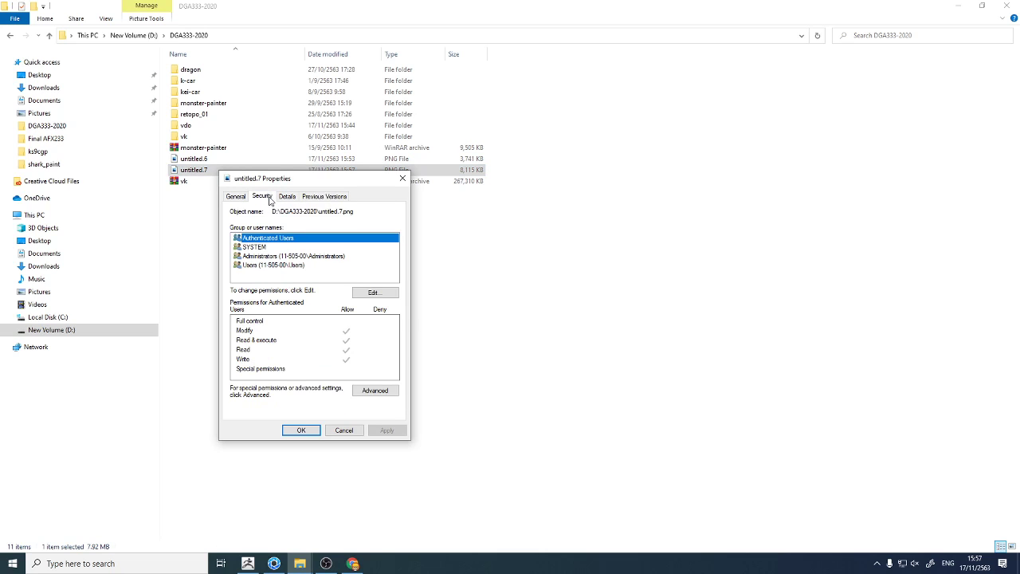
click(288, 199)
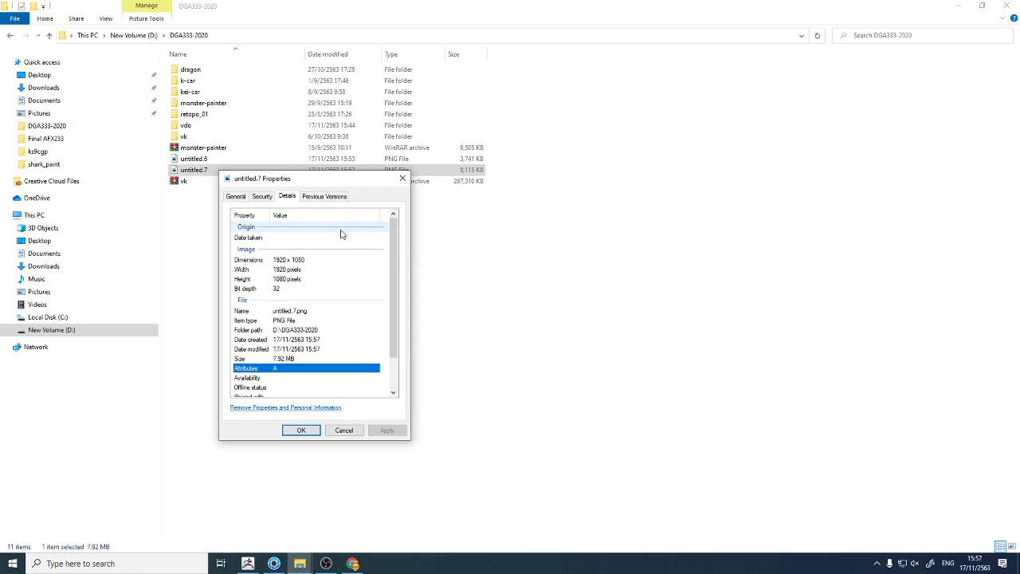
click(402, 177)
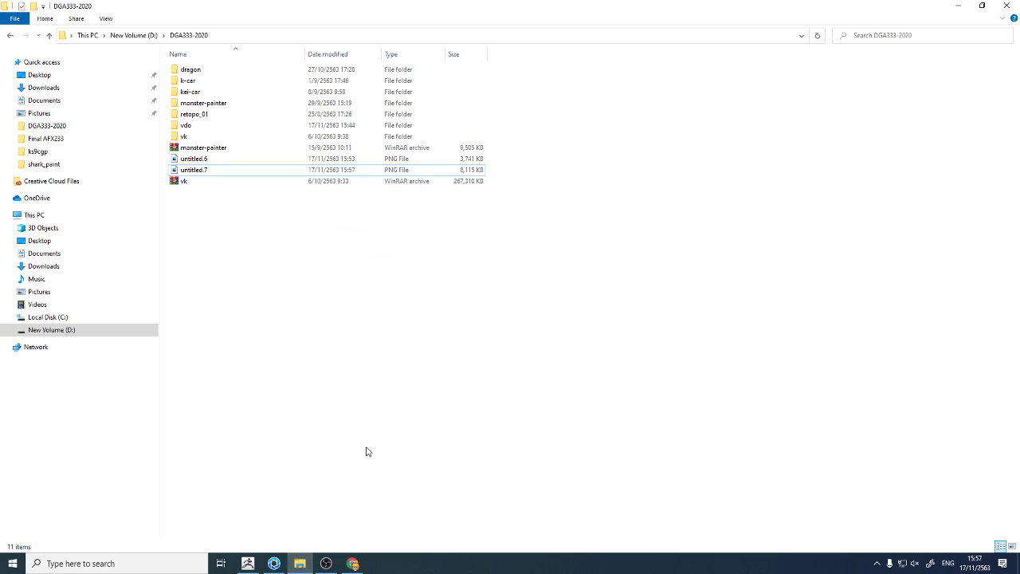
click(273, 563)
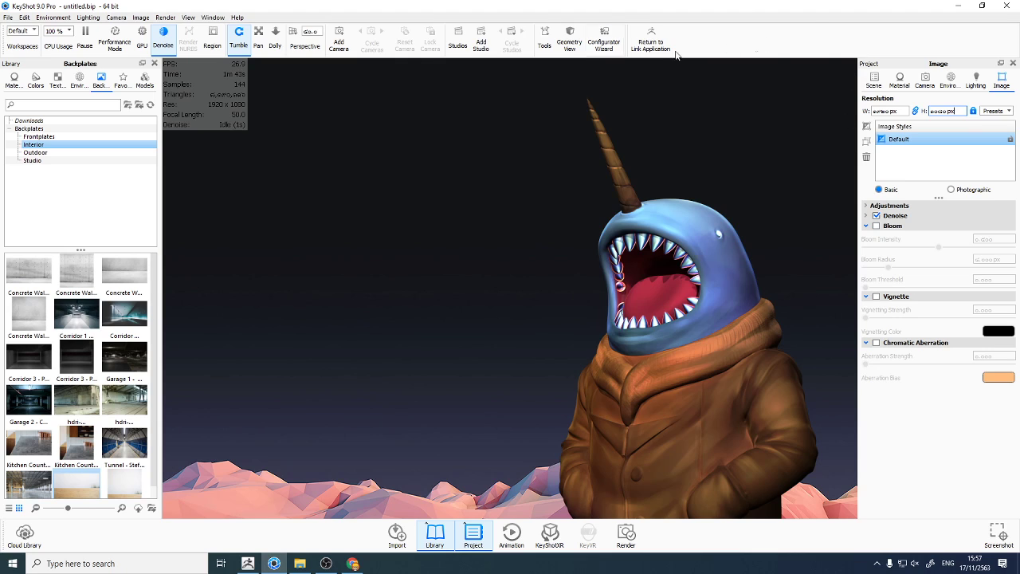
Change the image width to 4000 px, giving 4000 × 2250, and maximize the window
click(985, 11)
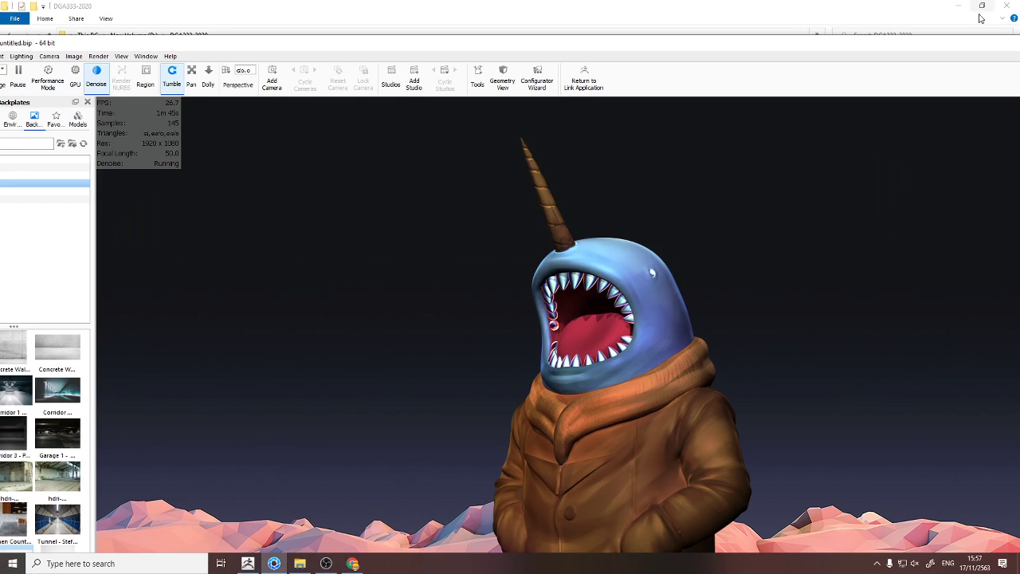
mouse_move(899, 32)
mouse_down()
mouse_move(615, 53)
mouse_move(608, 76)
mouse_up()
drag(843, 174, 750, 167)
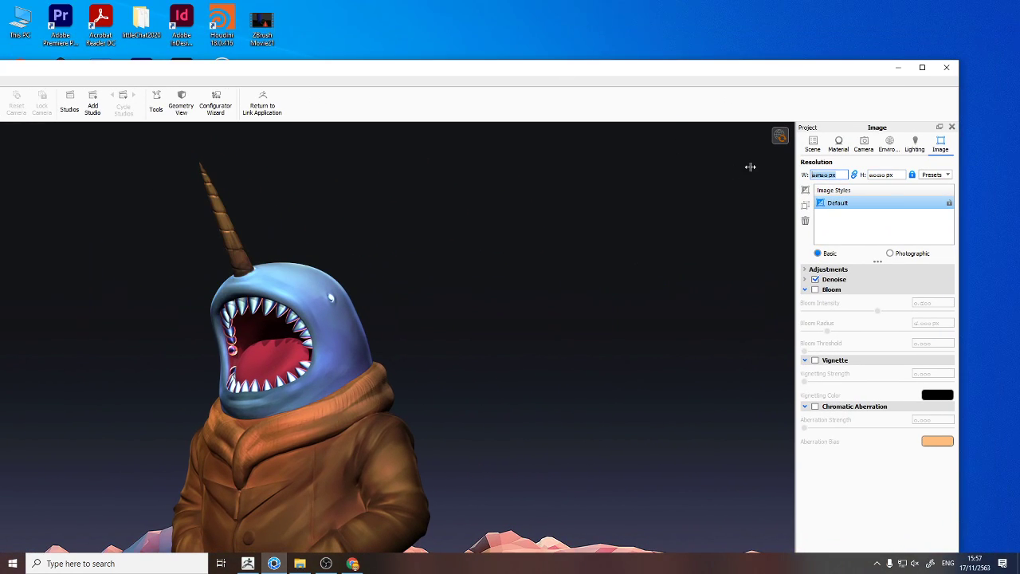
text(400)
key(Return)
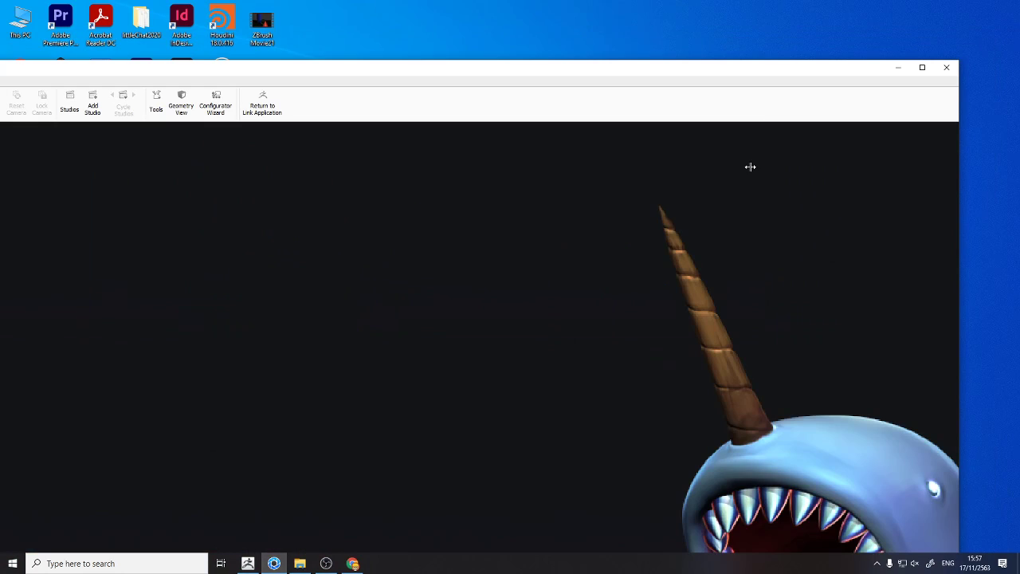
click(923, 70)
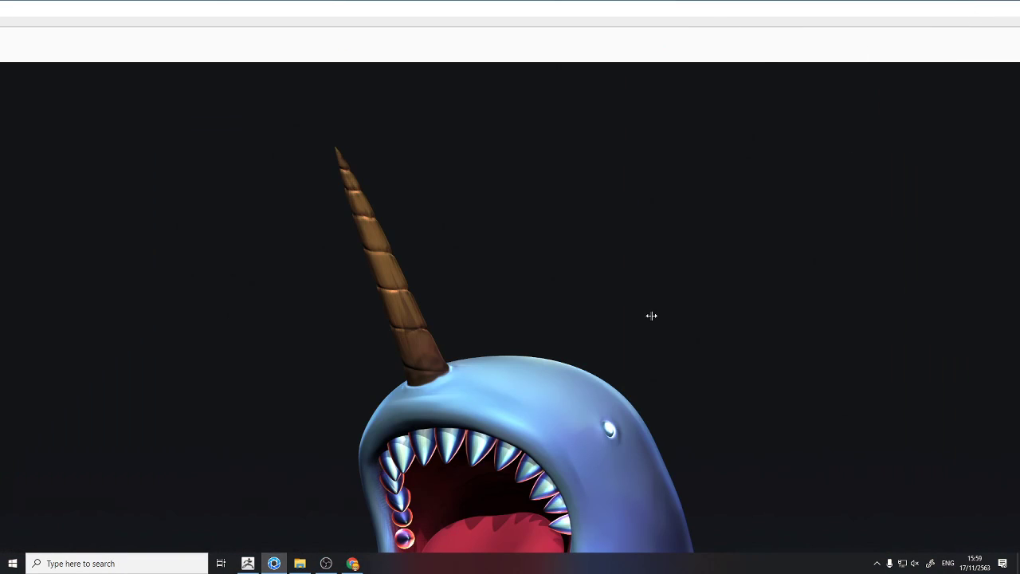
Set the image width back to 1920 px and maximize the KeyShot window
drag(911, 16, 558, 80)
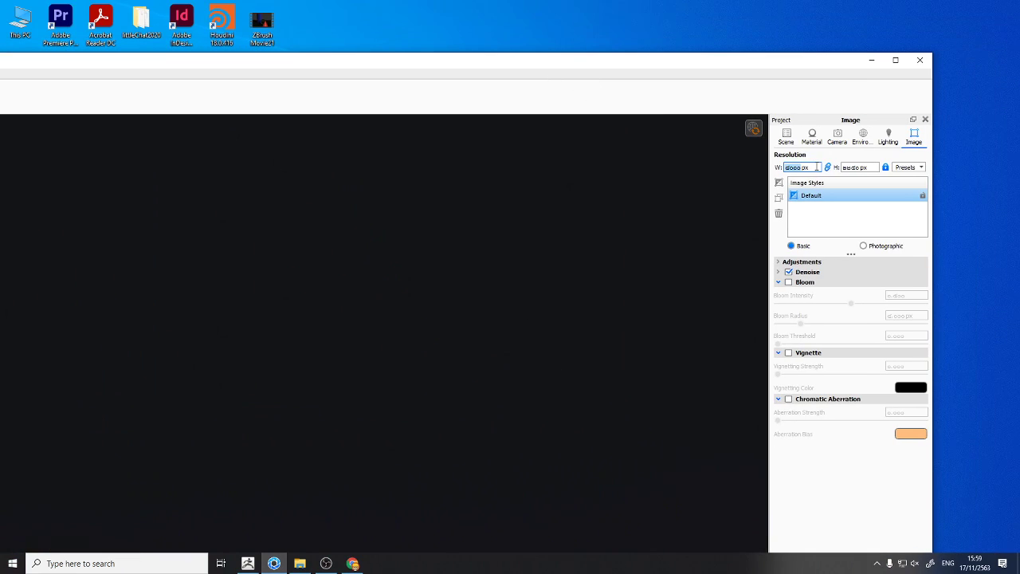
text(19)
text(20)
key(Return)
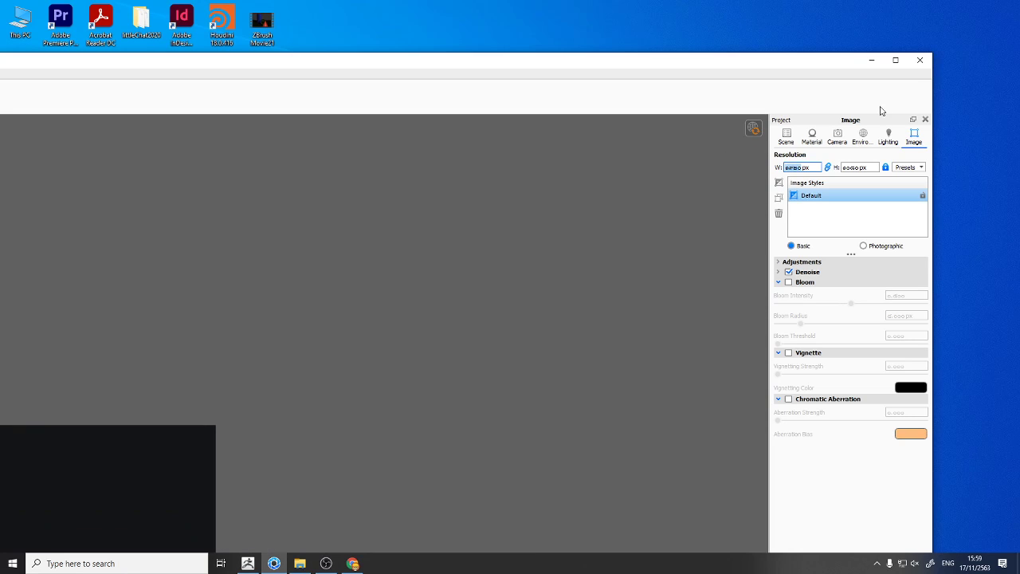
click(896, 60)
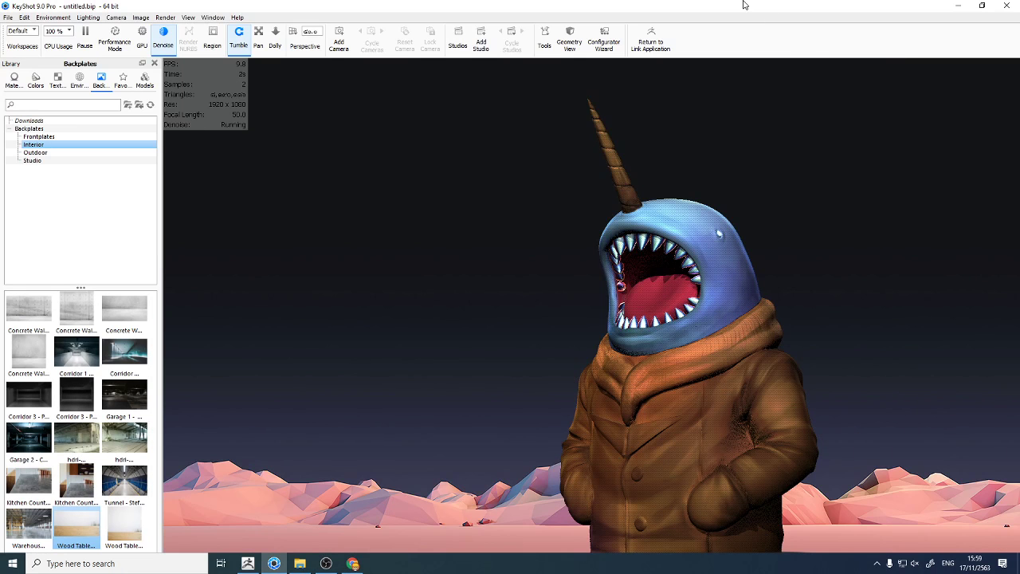
click(983, 8)
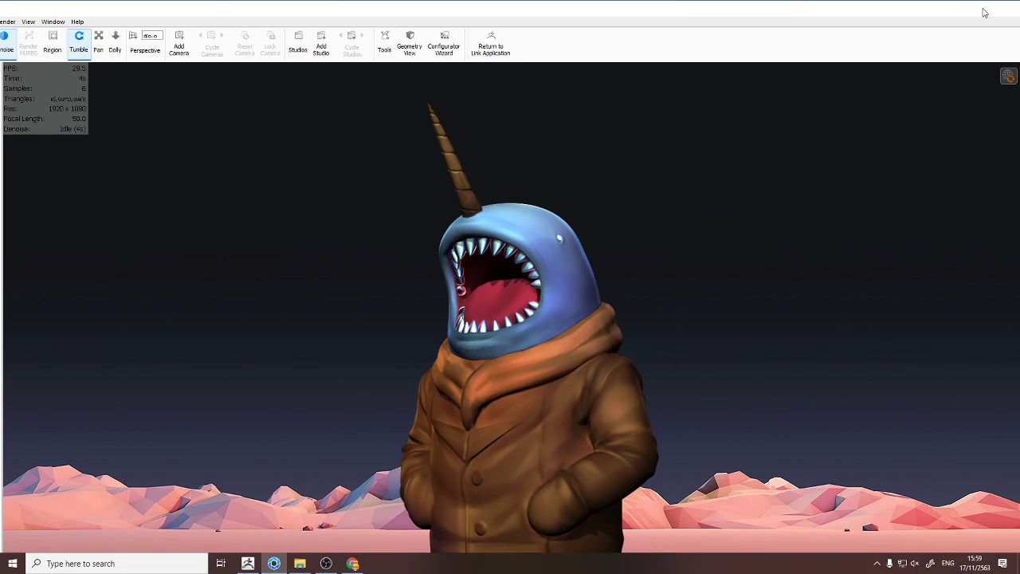
drag(840, 8, 651, 39)
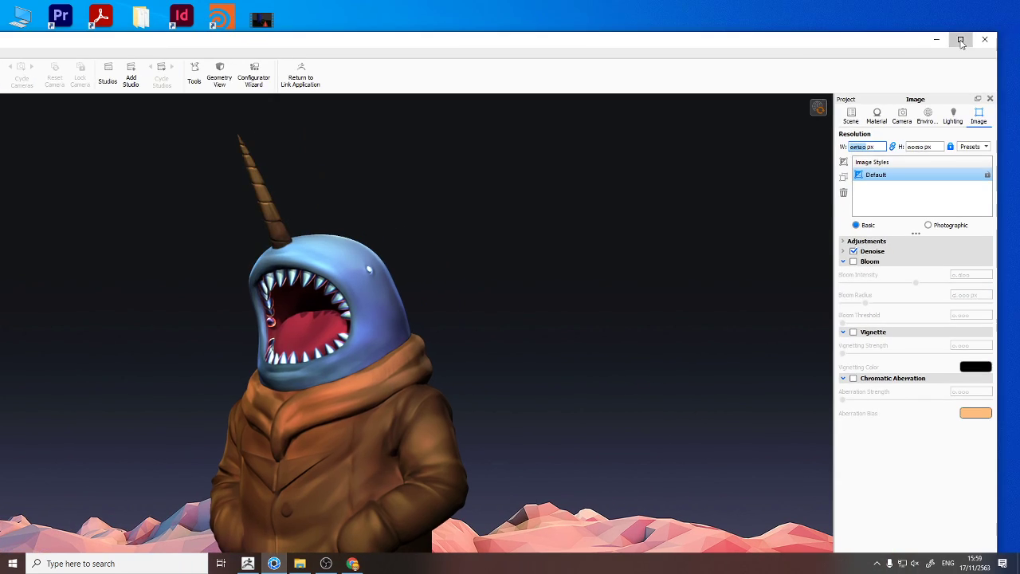
click(961, 39)
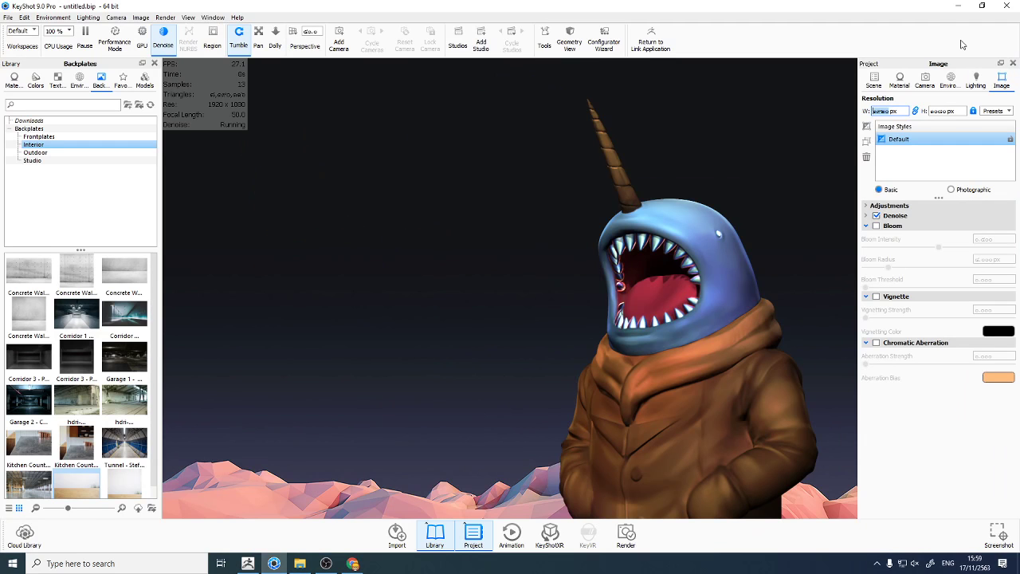
Open the saved untitled.8 image from the DGA333-2020 folder in Photos
click(300, 564)
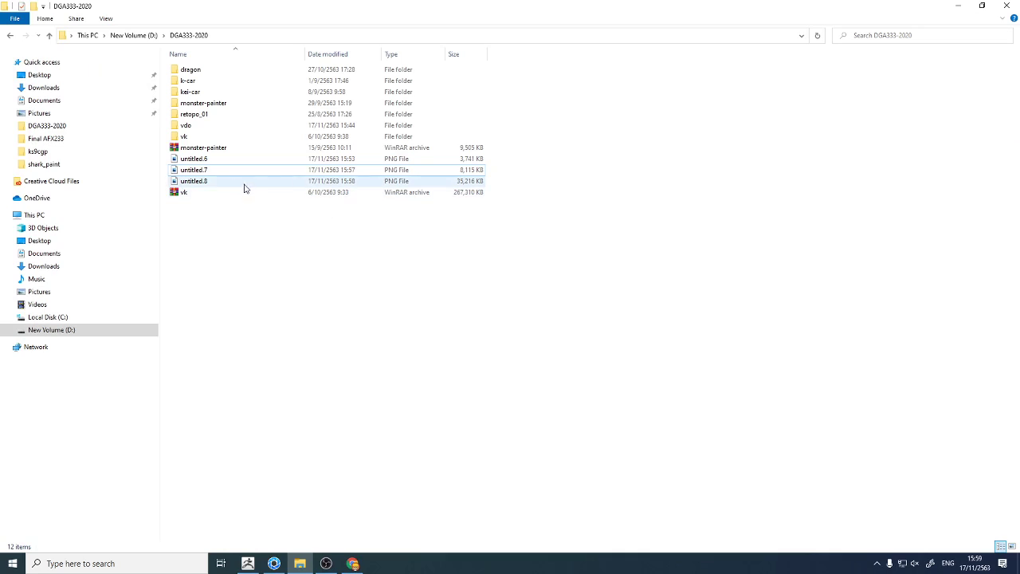
click(202, 184)
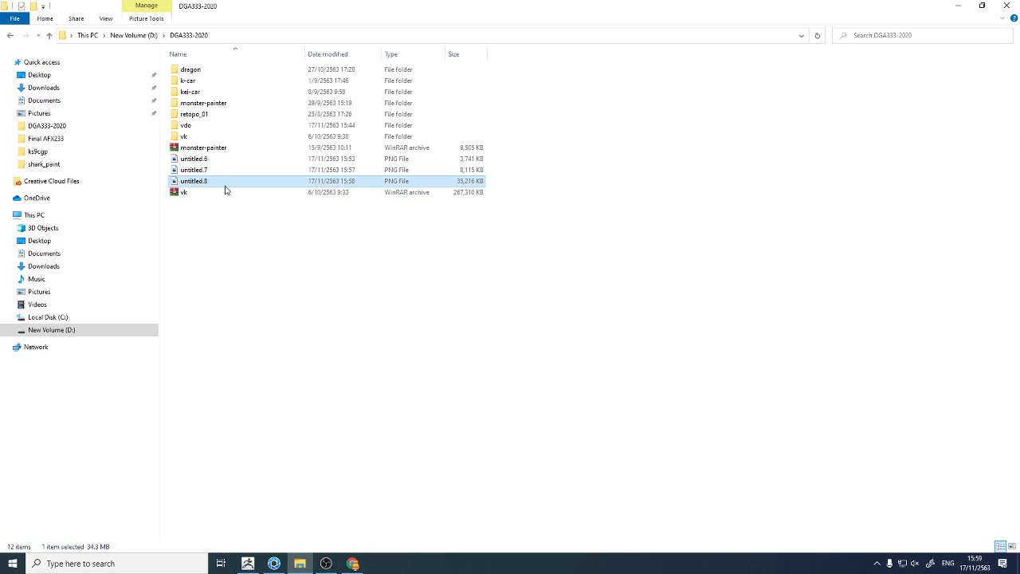
mouse_move(194, 181)
double_click(204, 184)
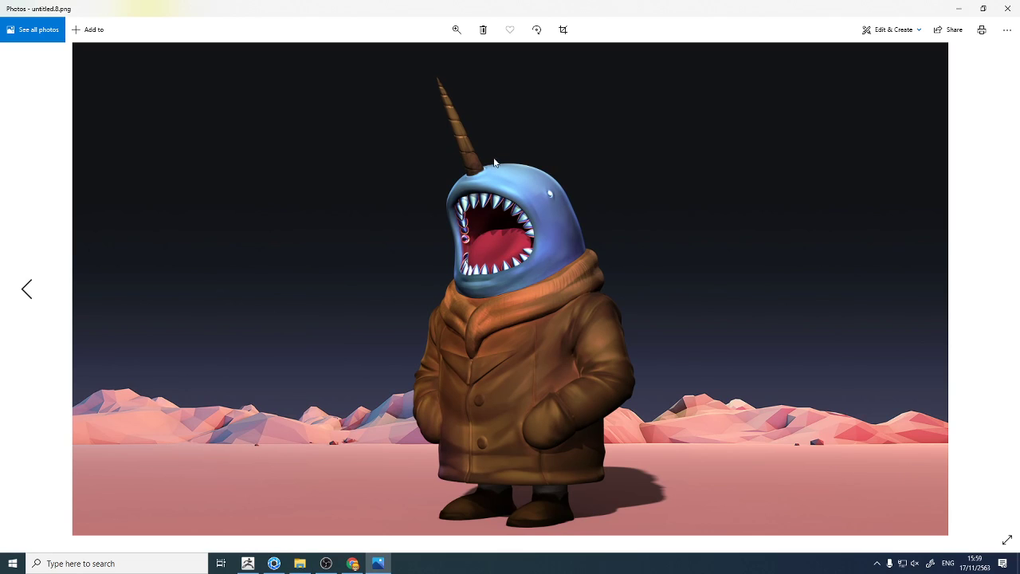
Zoom in on the narwhal's mouth, pan over its head and horn, then minimize Photos
click(457, 29)
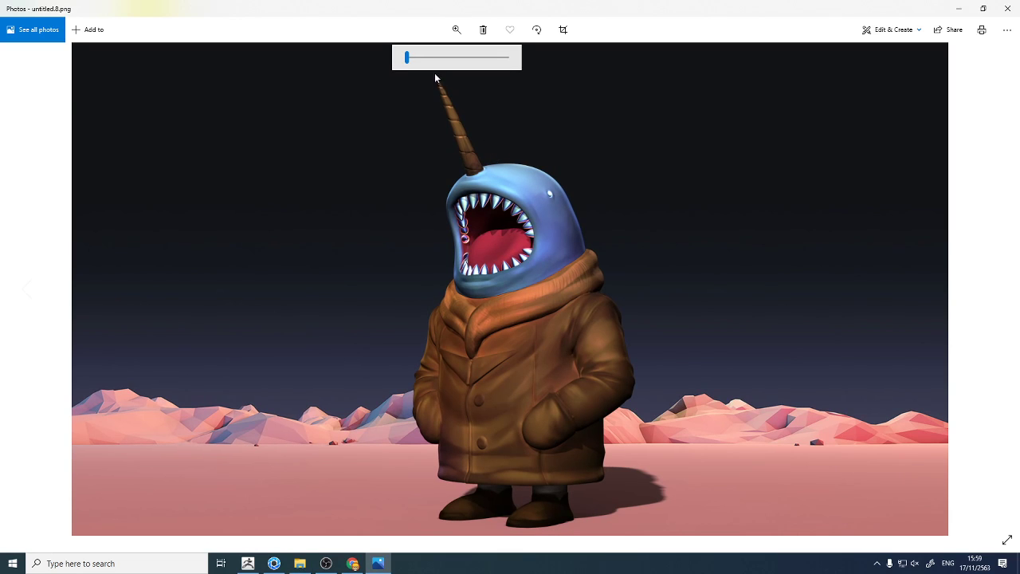
mouse_move(407, 57)
mouse_down()
mouse_move(467, 65)
mouse_move(446, 58)
mouse_up()
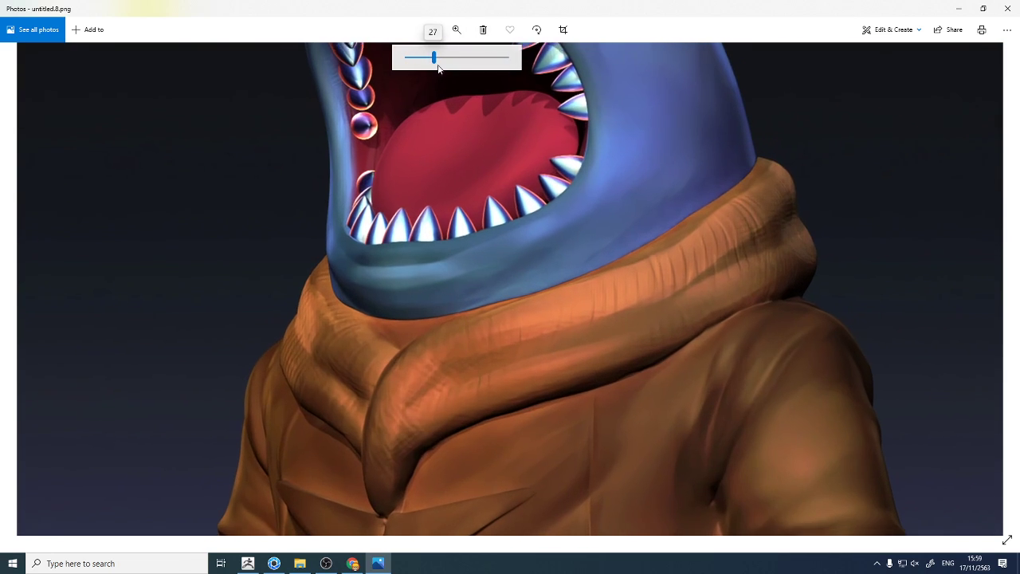
drag(598, 219, 612, 322)
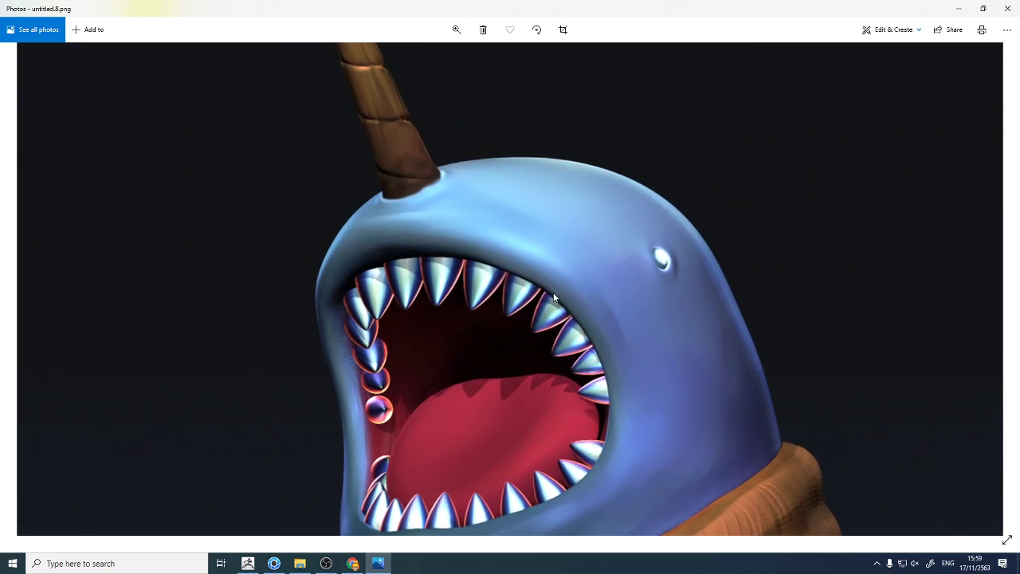
mouse_move(504, 212)
mouse_down()
mouse_move(568, 316)
mouse_move(565, 292)
mouse_up()
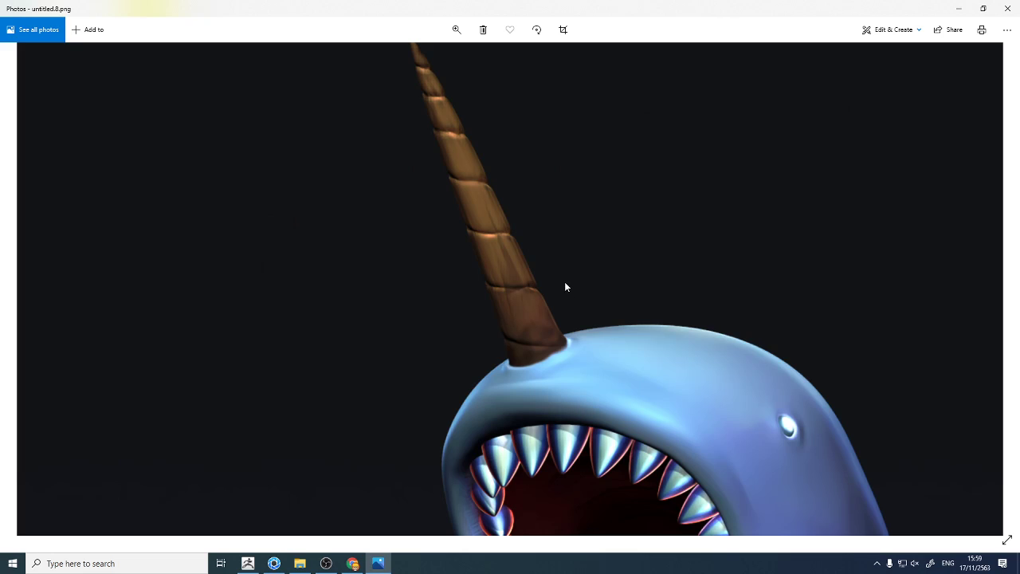
click(959, 9)
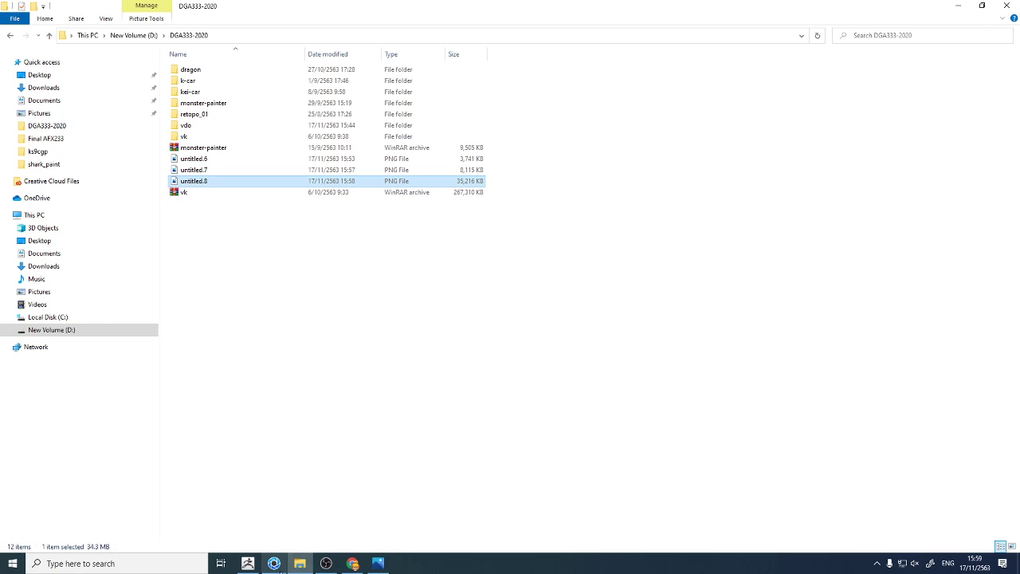
Switch back to the KeyShot window from the taskbar
click(273, 564)
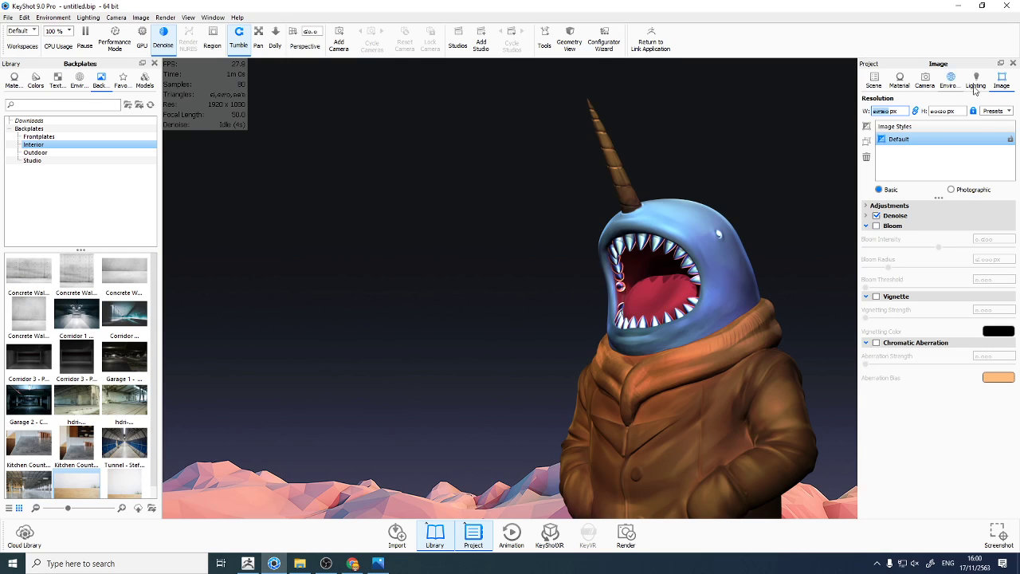
Try Bloom with raised intensity and wider radius, then turn Bloom off again
click(866, 226)
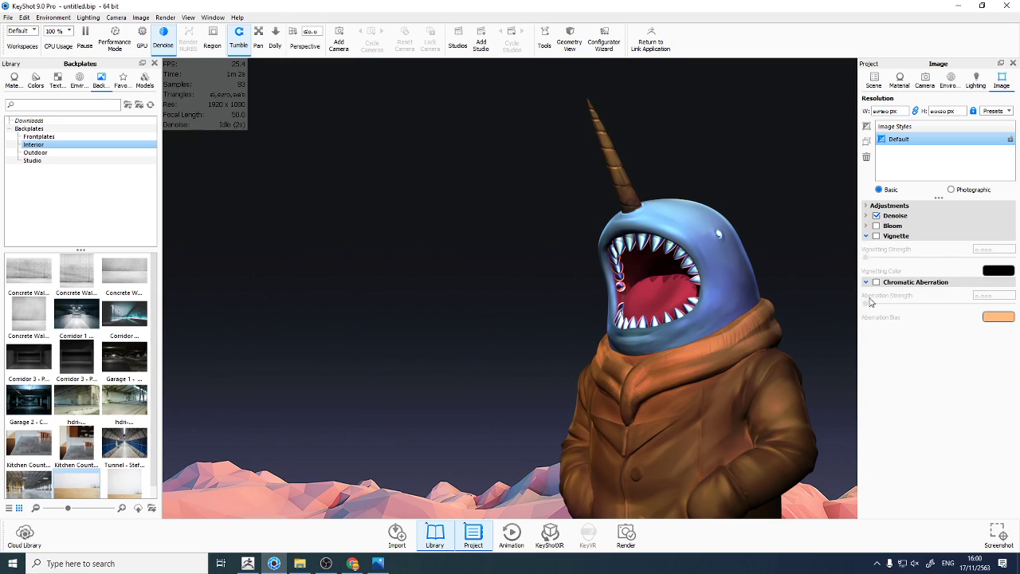
click(866, 236)
click(867, 245)
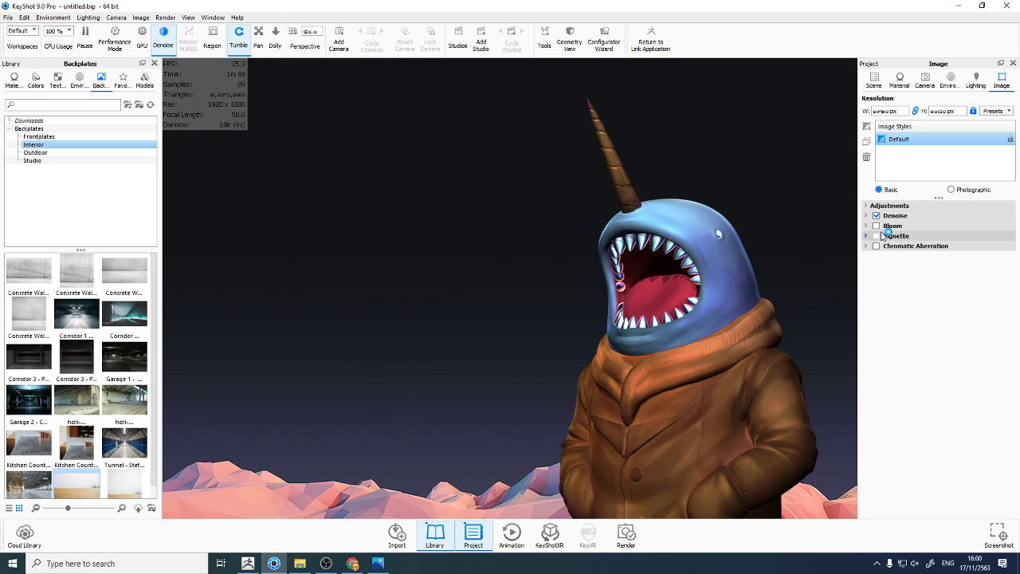
click(877, 227)
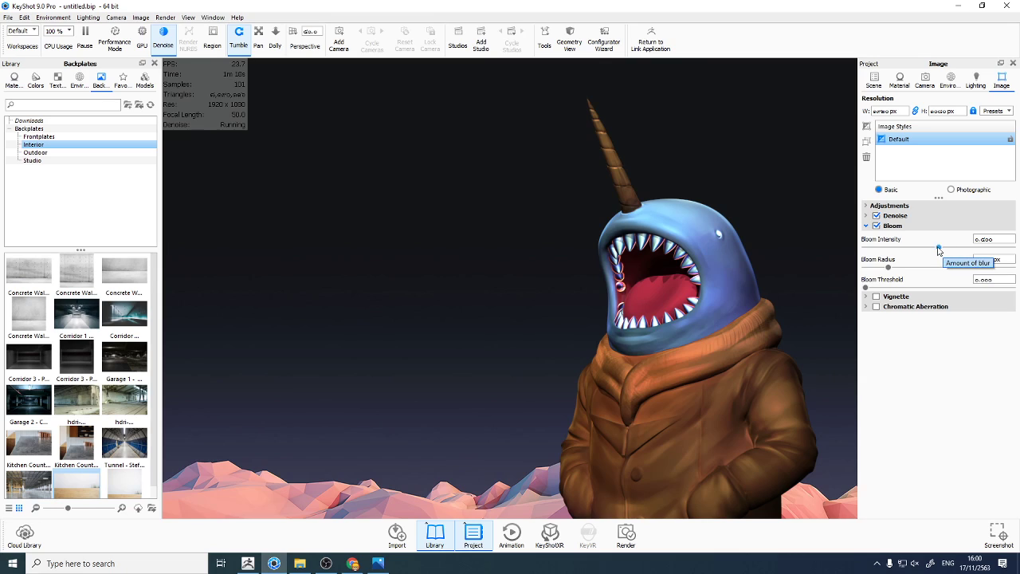
drag(939, 248, 995, 248)
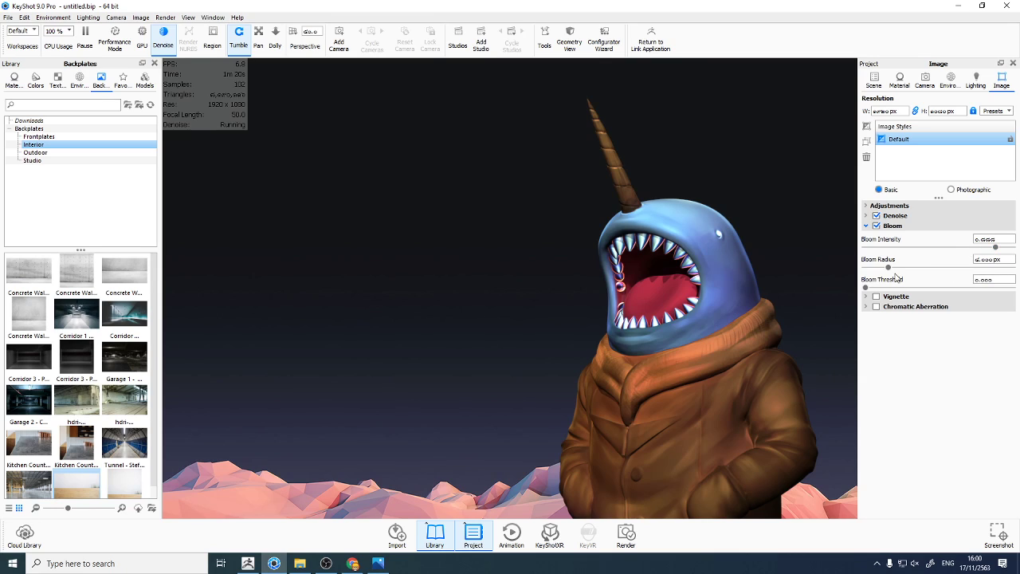
drag(888, 267, 960, 267)
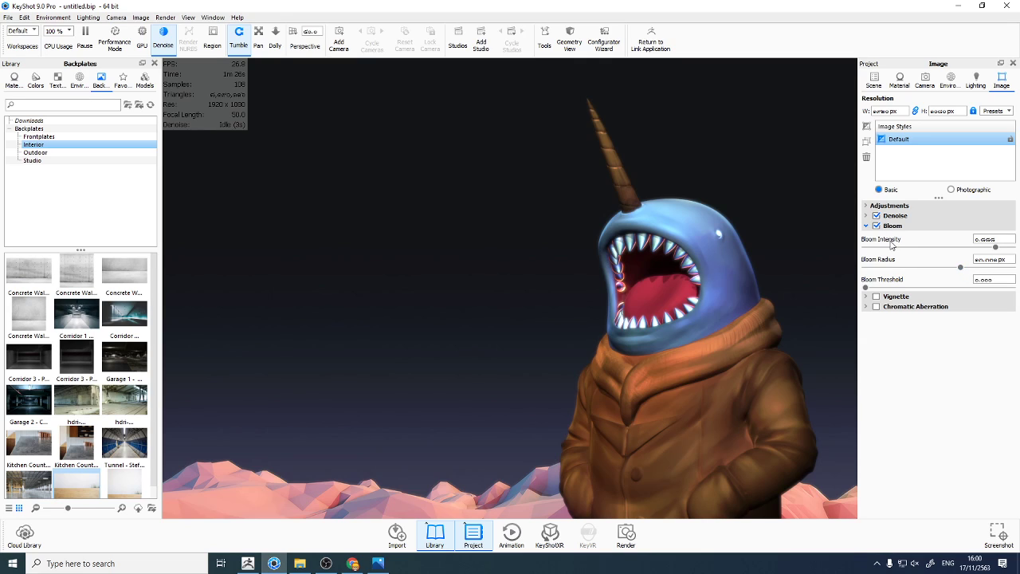
click(877, 226)
Enable Vignette at full strength and Chromatic Aberration with increased strength
click(876, 296)
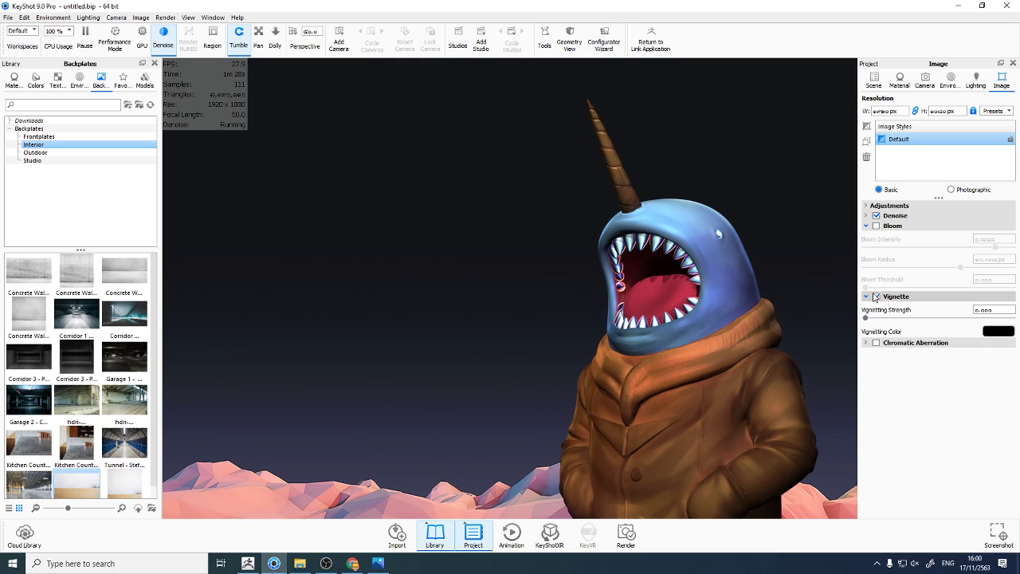
drag(867, 318, 1018, 328)
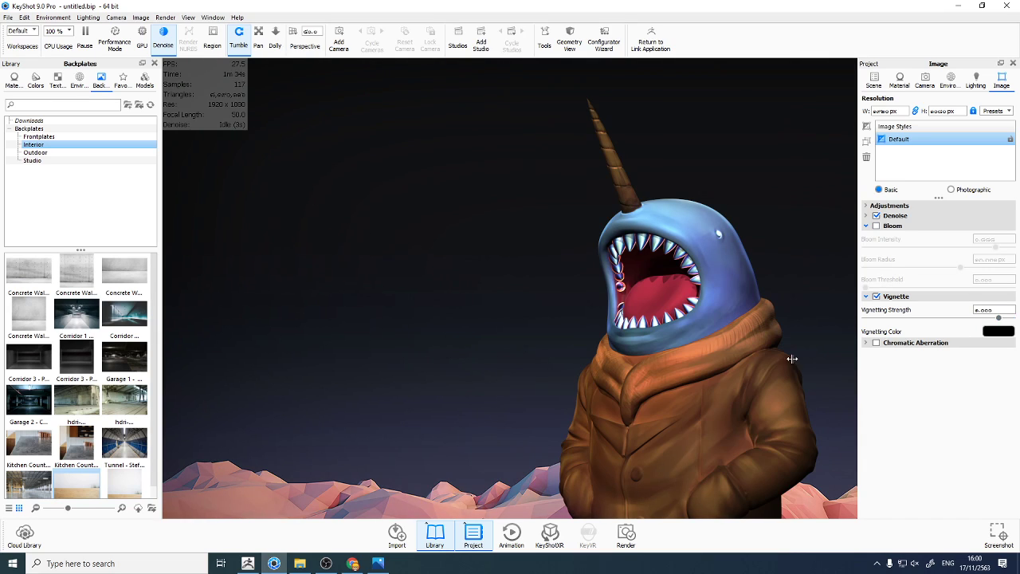
click(877, 344)
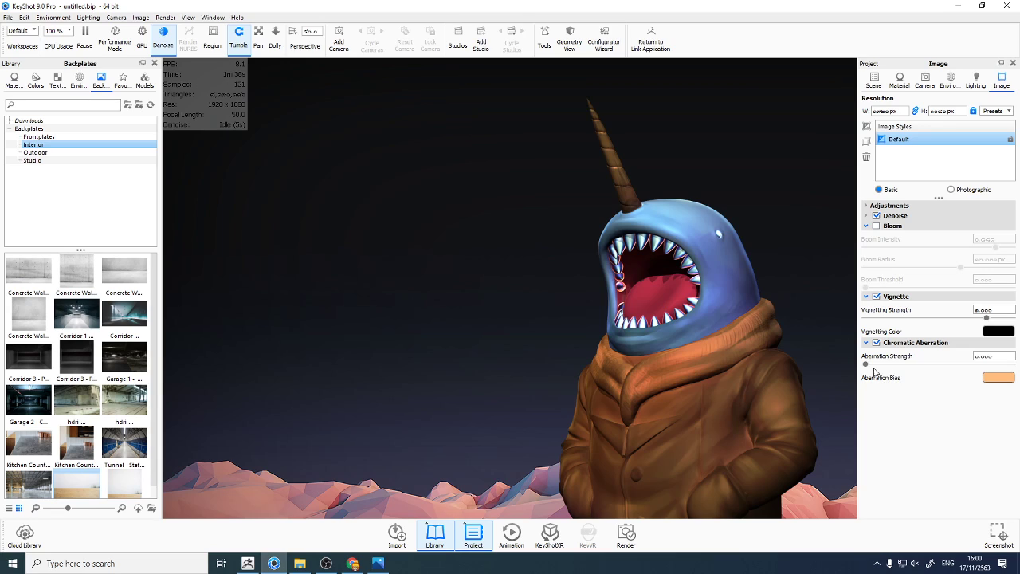
mouse_move(866, 363)
mouse_down()
mouse_move(956, 363)
mouse_move(1017, 379)
mouse_move(1004, 391)
mouse_up()
Save a screenshot of the vignetted render and minimize KeyShot
click(164, 17)
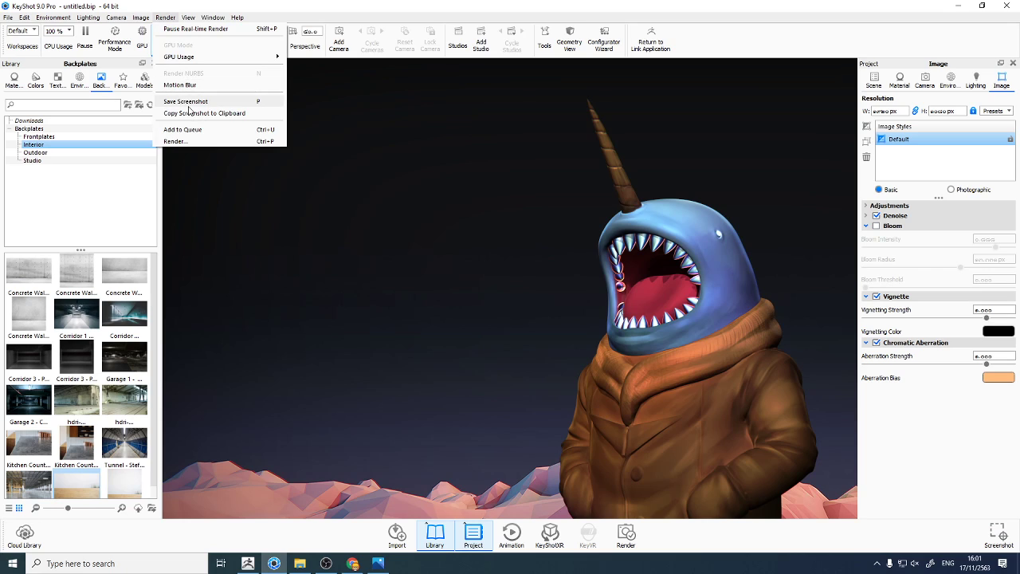
click(346, 79)
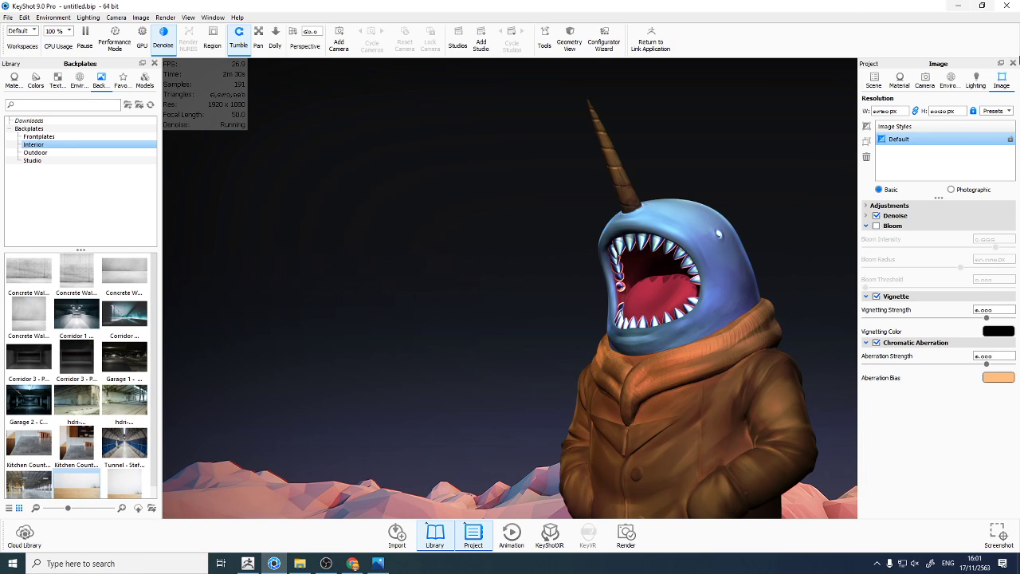
click(958, 6)
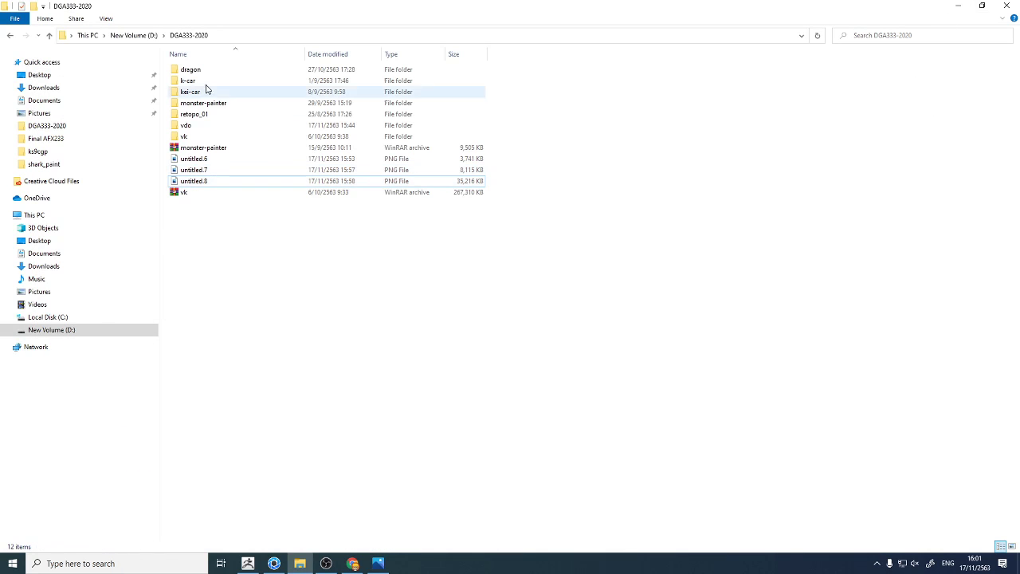
Navigate to Downloads > shark_paint > shark_paint and open the untitled.844694 screenshot
click(136, 35)
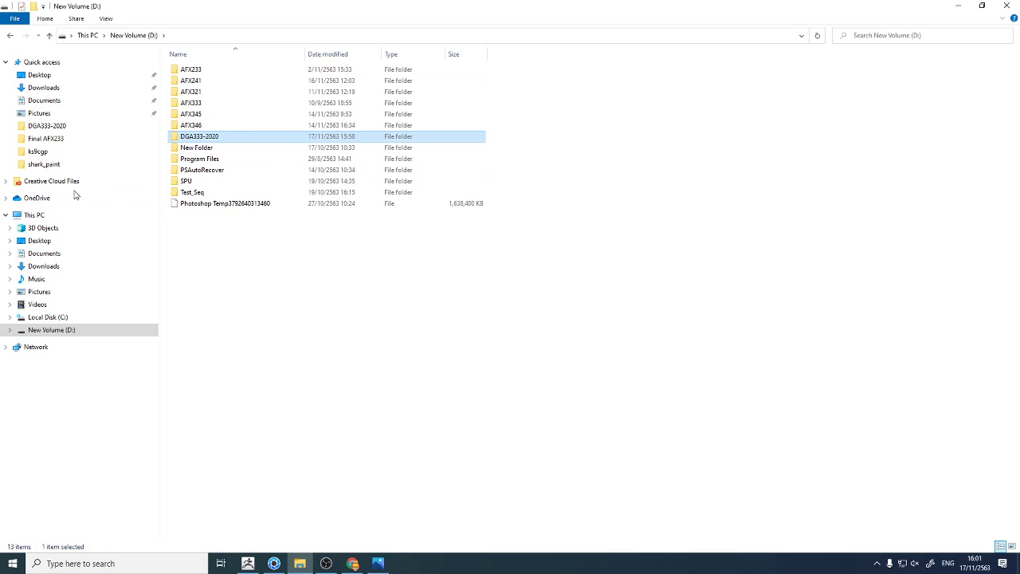
click(73, 127)
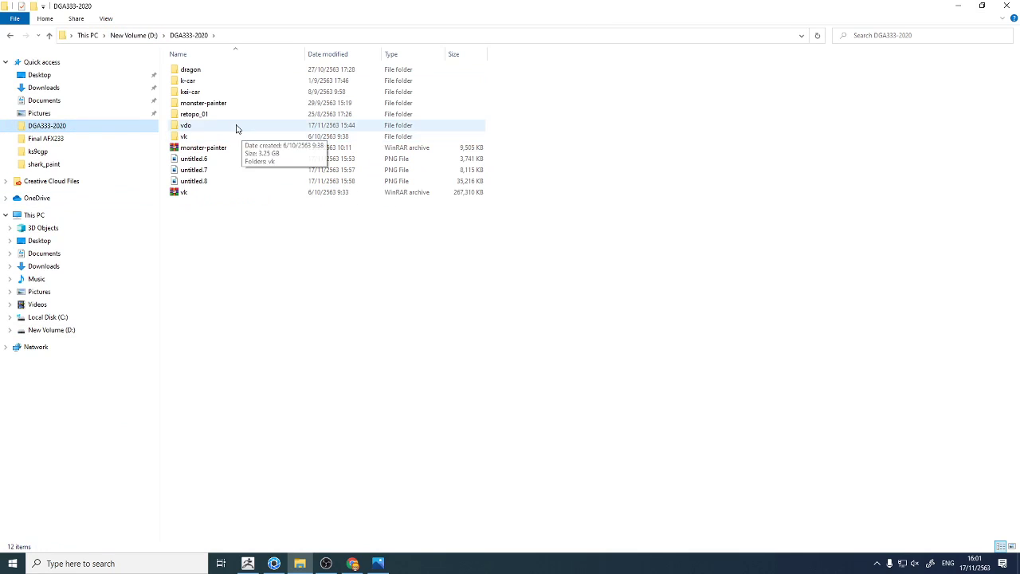
click(86, 86)
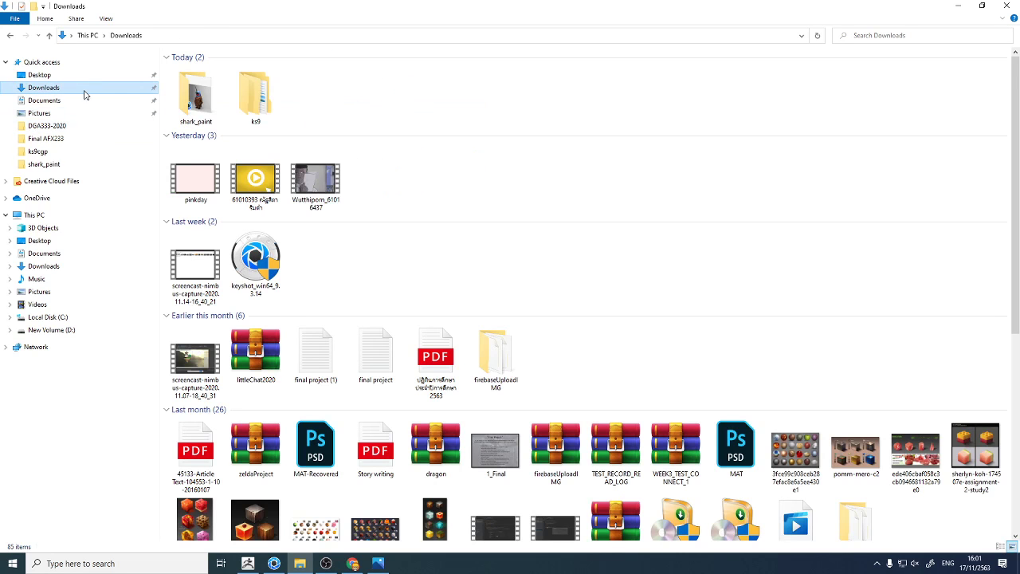
double_click(224, 109)
double_click(206, 70)
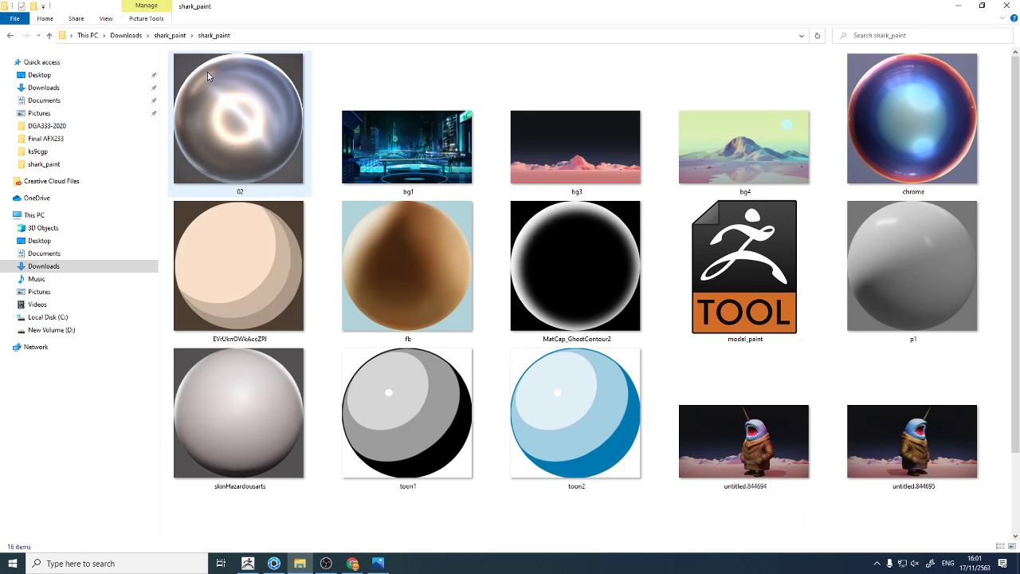
double_click(744, 442)
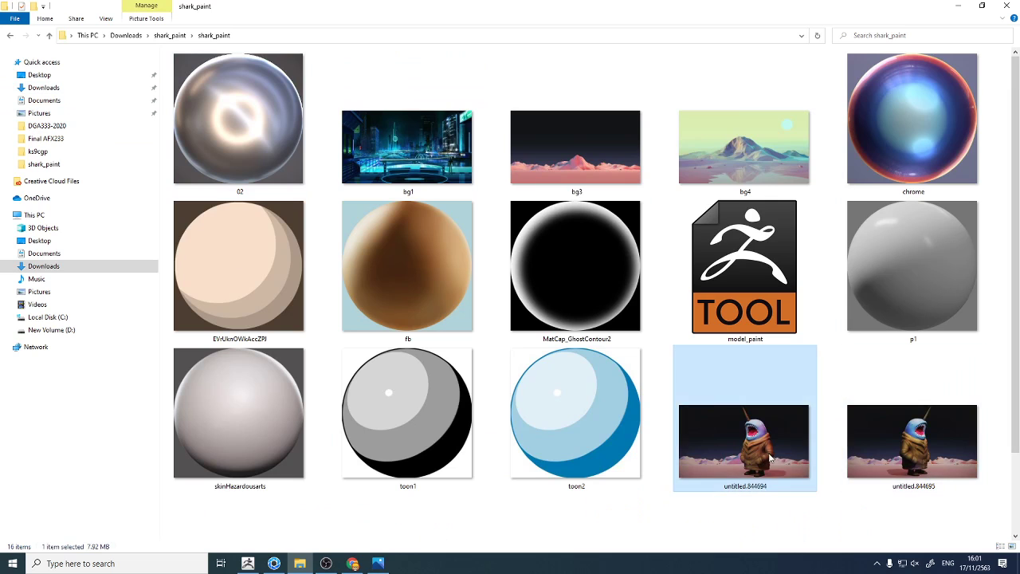